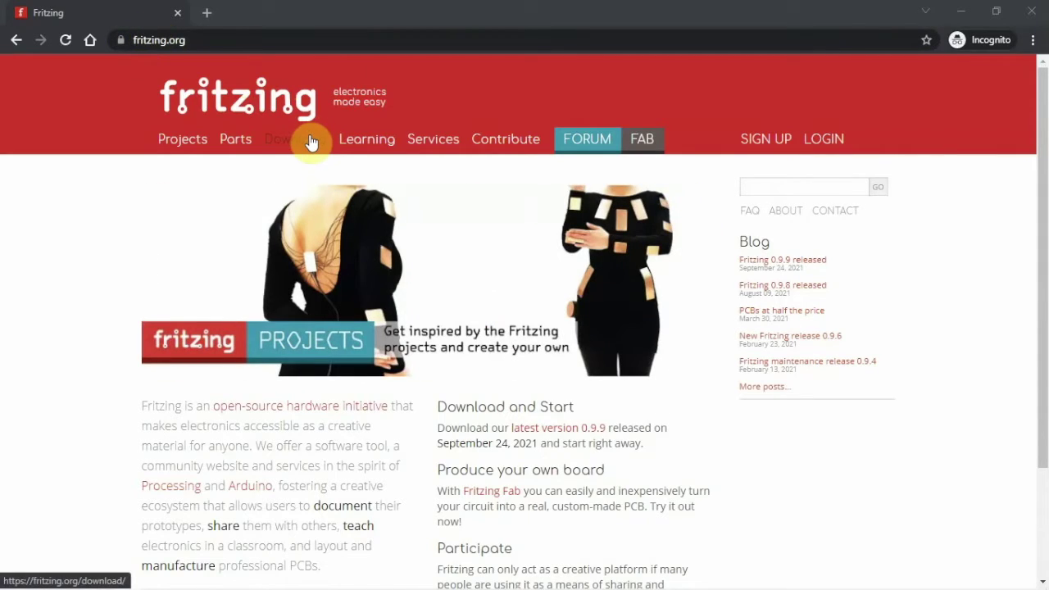
Step: Review the Fritzing download page and its €8 payment page, then return to the download page
click(310, 142)
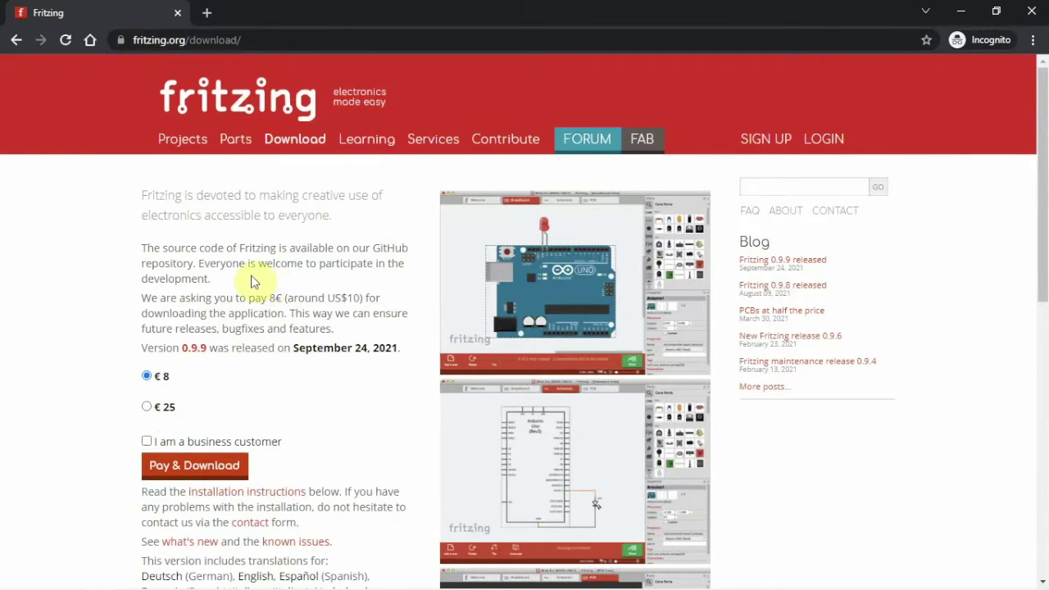
scroll(257, 275, down, 2)
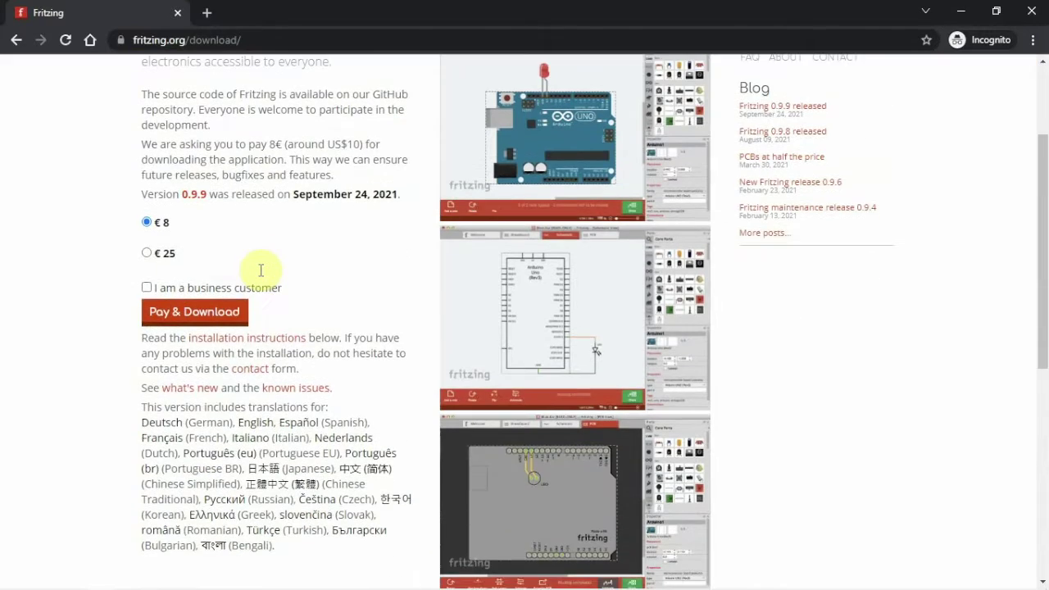
scroll(259, 275, up, 1)
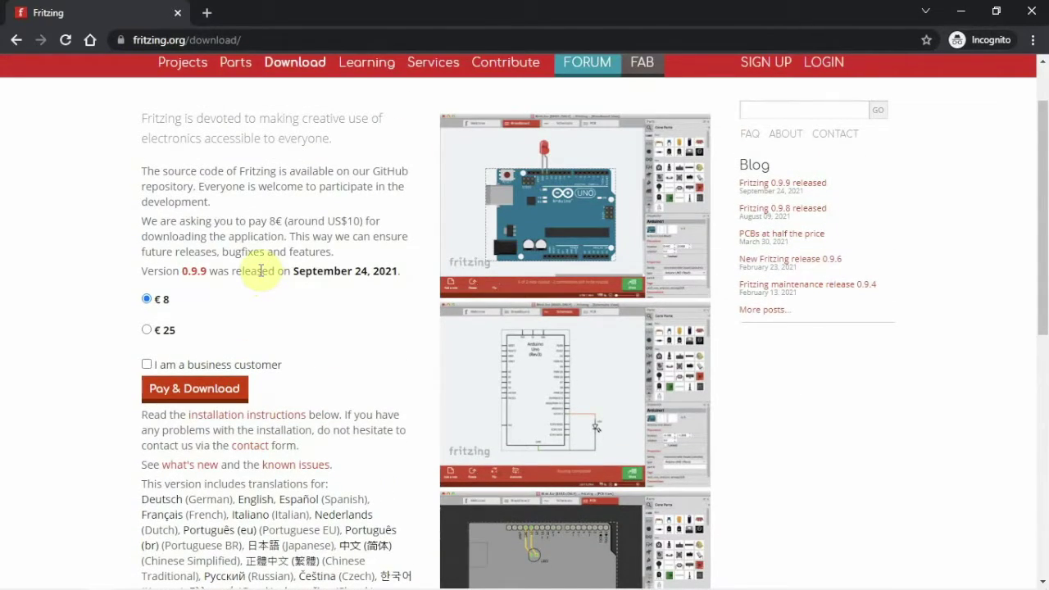
click(170, 390)
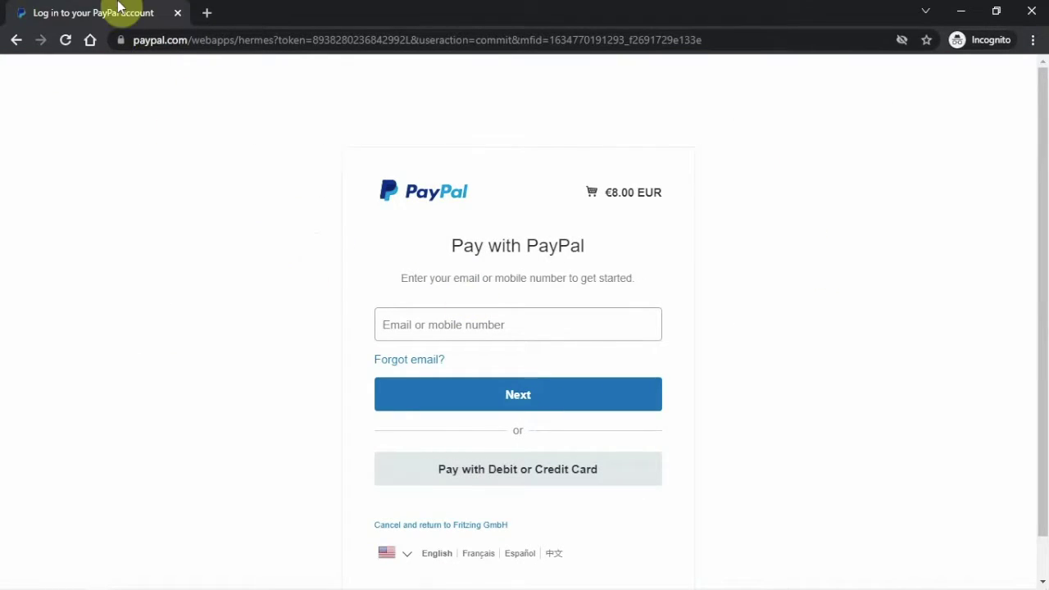
click(16, 40)
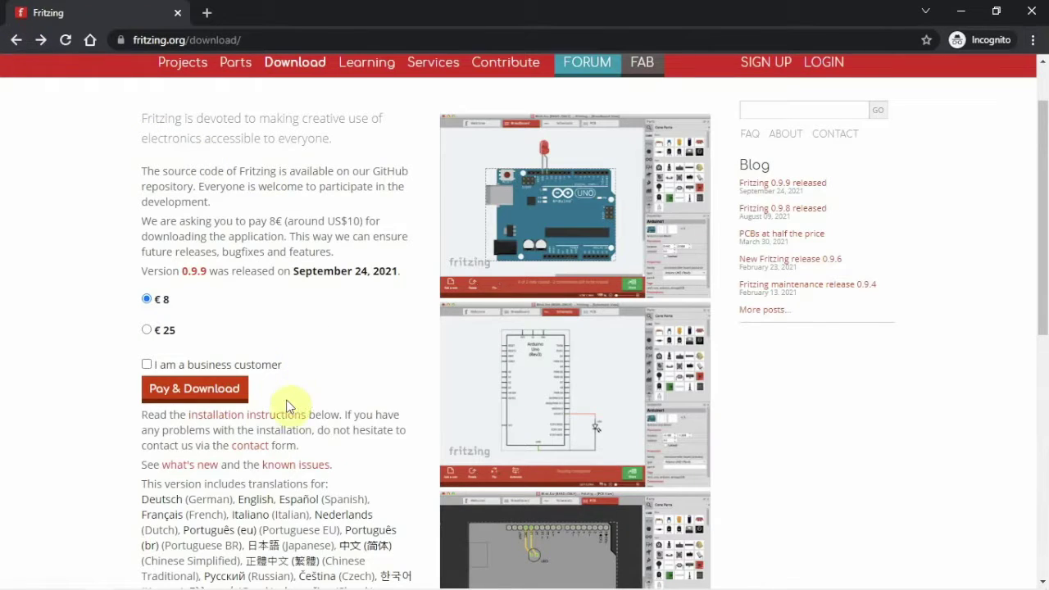
Step: Run the fritzing-0.9.9 win64 installer from the Fritzing Install File folder and bring its setup wizard to the front
mouse_move(403, 574)
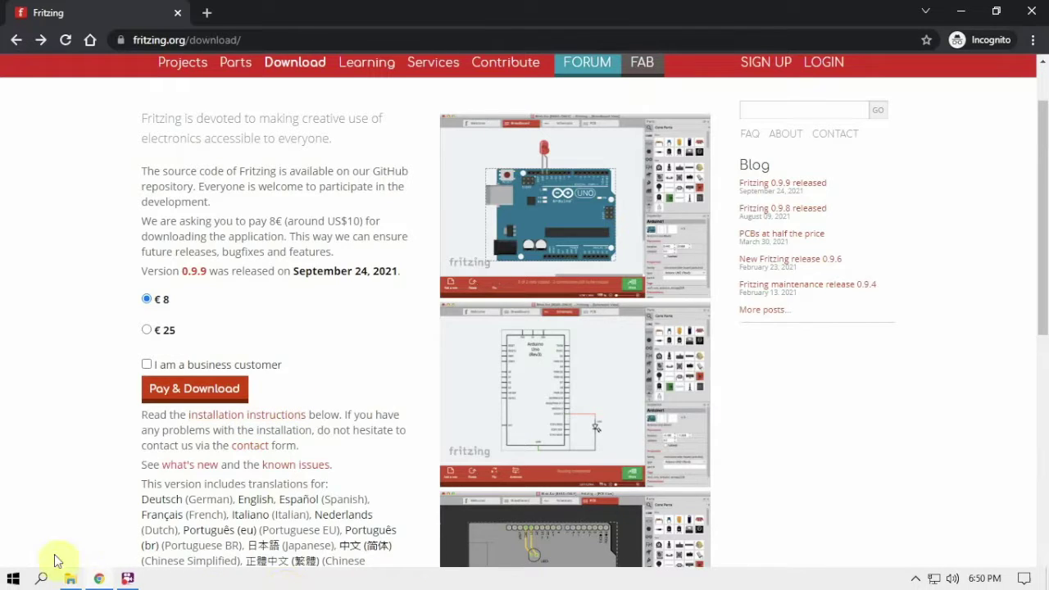
click(70, 578)
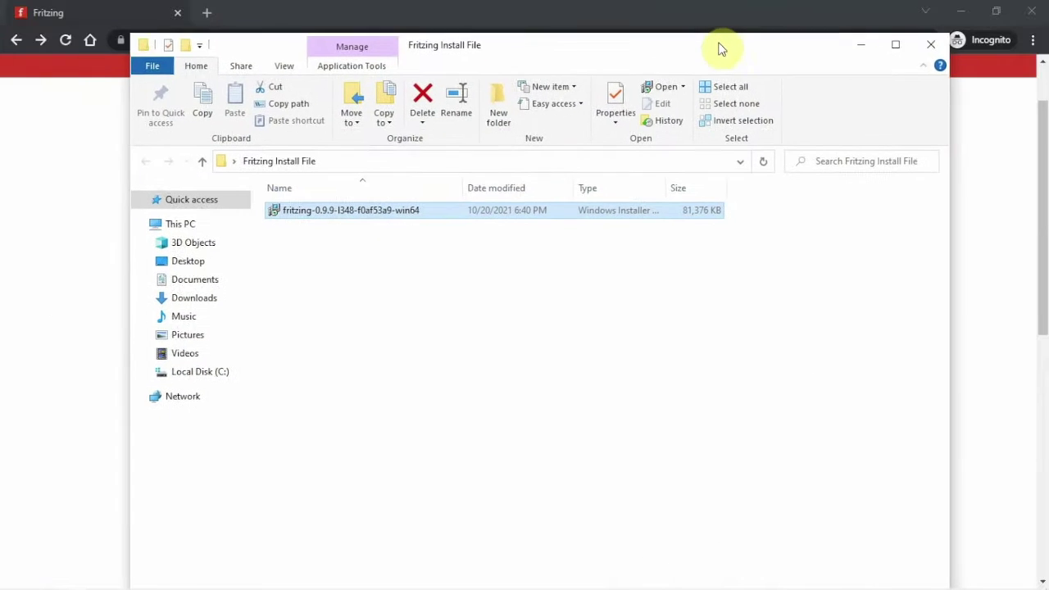
double_click(361, 210)
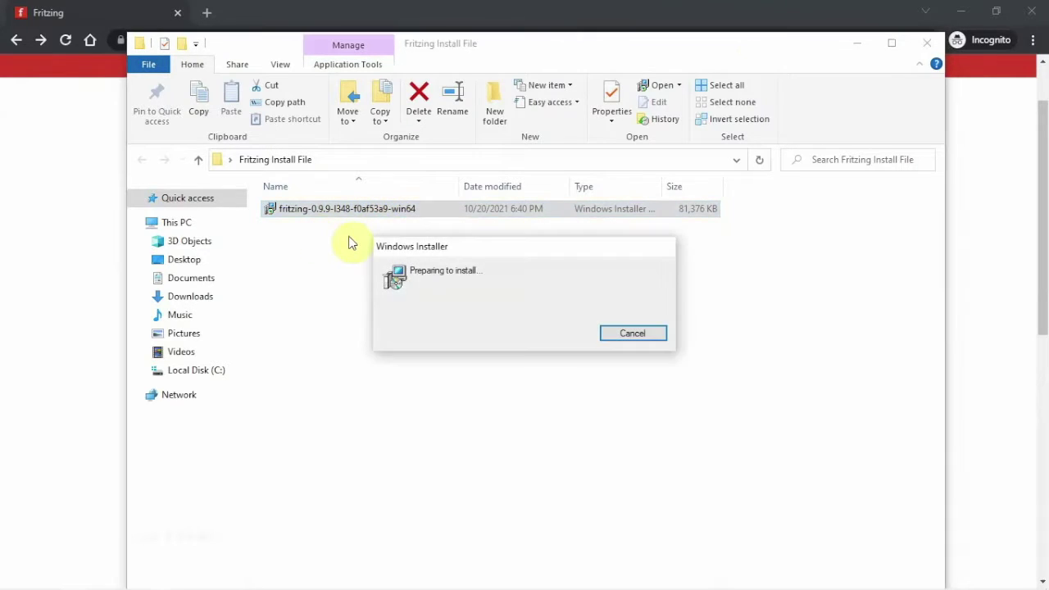
click(858, 44)
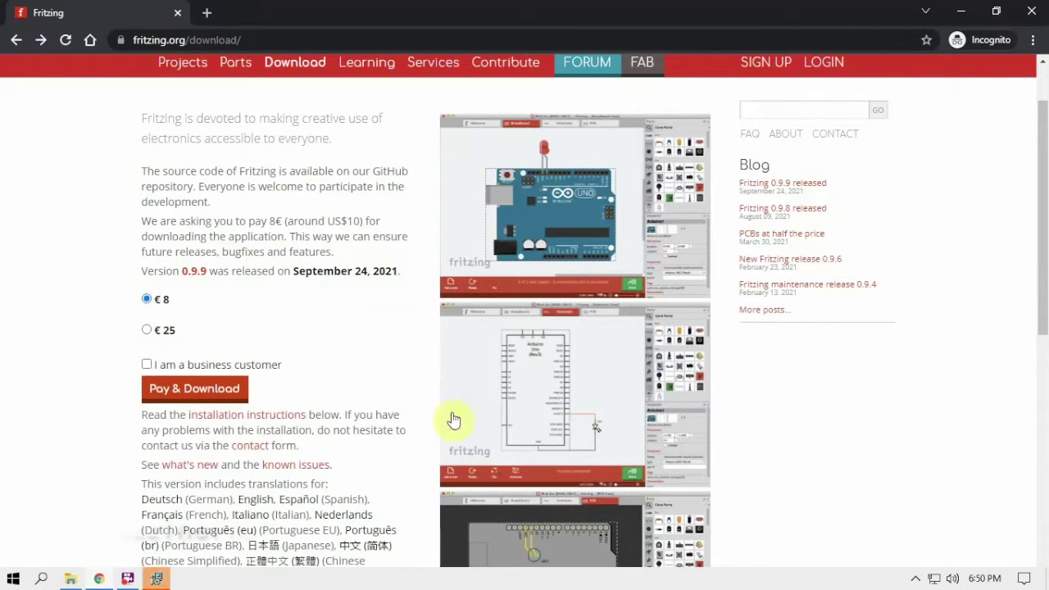
click(157, 580)
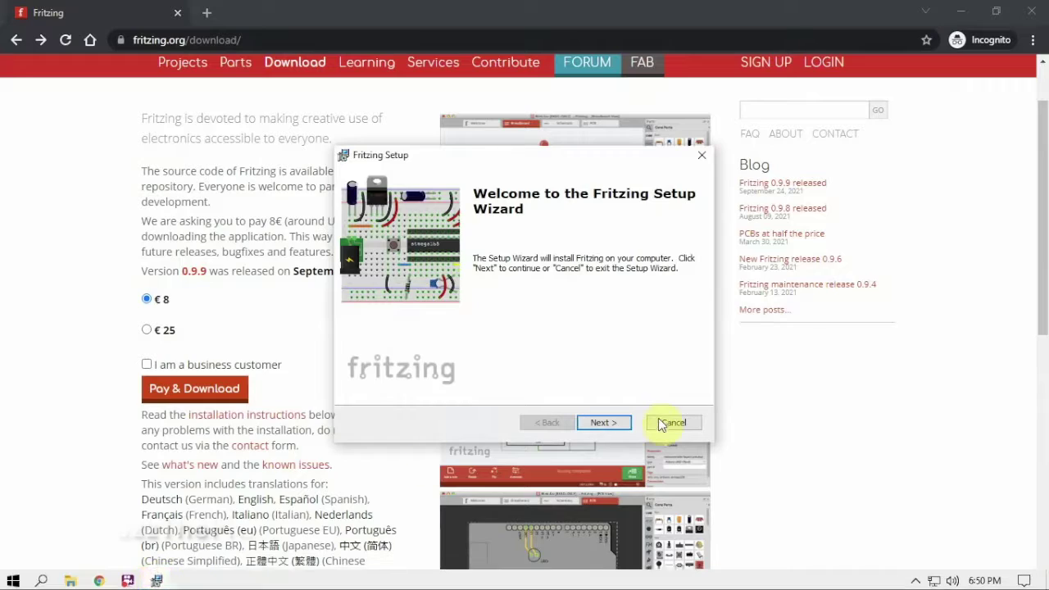
Step: Install Fritzing for all users in C:\Program Files\Fritzing\ and launch it when setup finishes
click(604, 421)
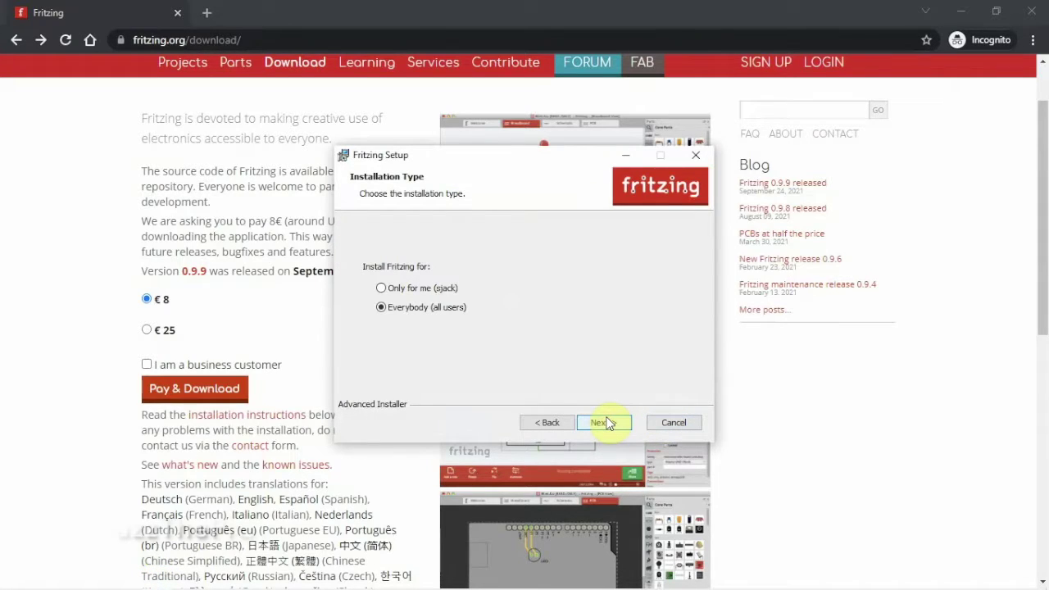
click(604, 422)
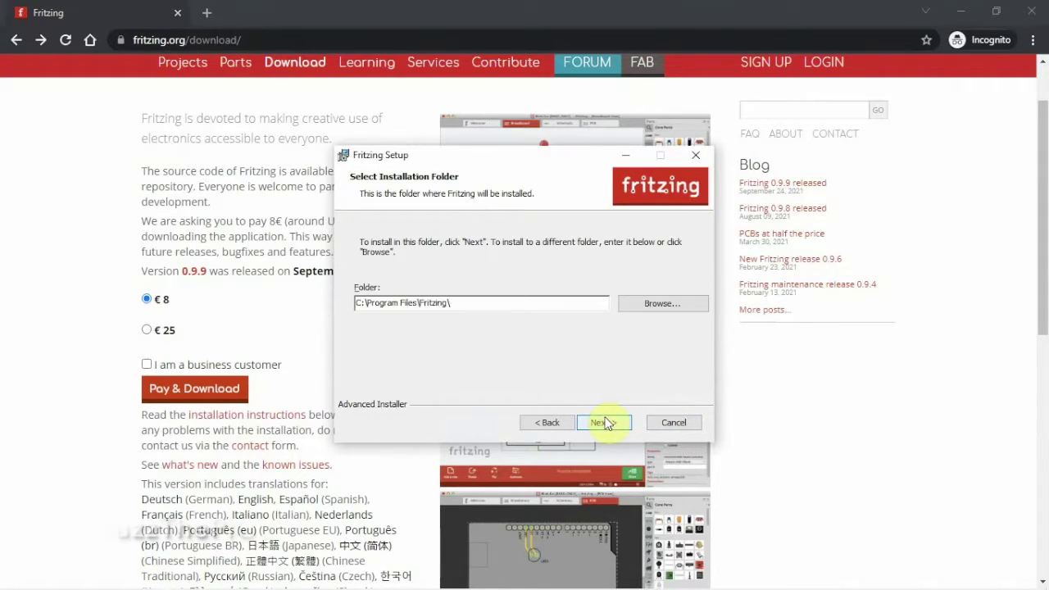
click(604, 422)
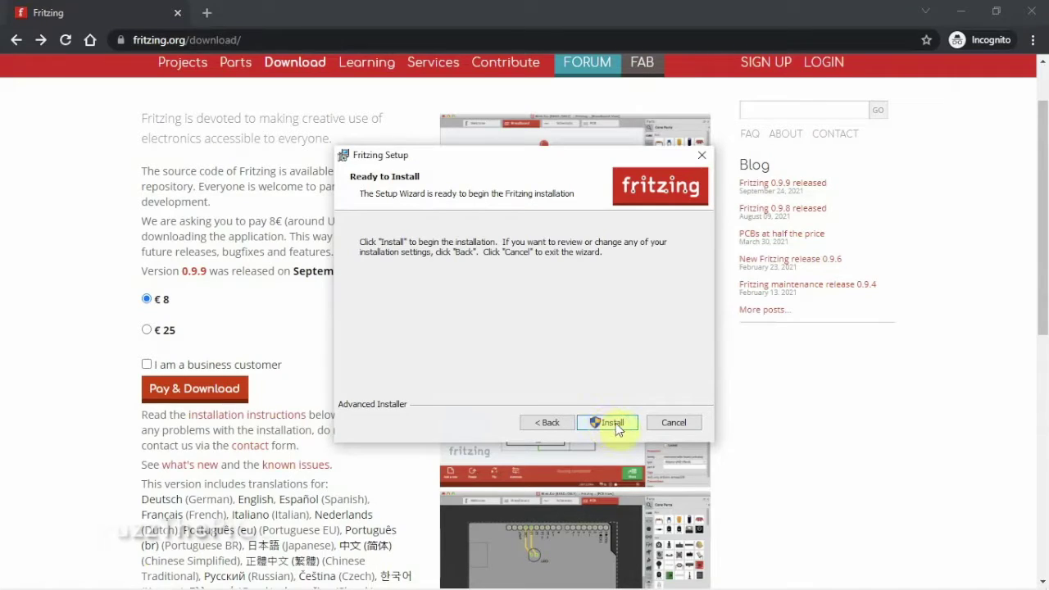
click(615, 423)
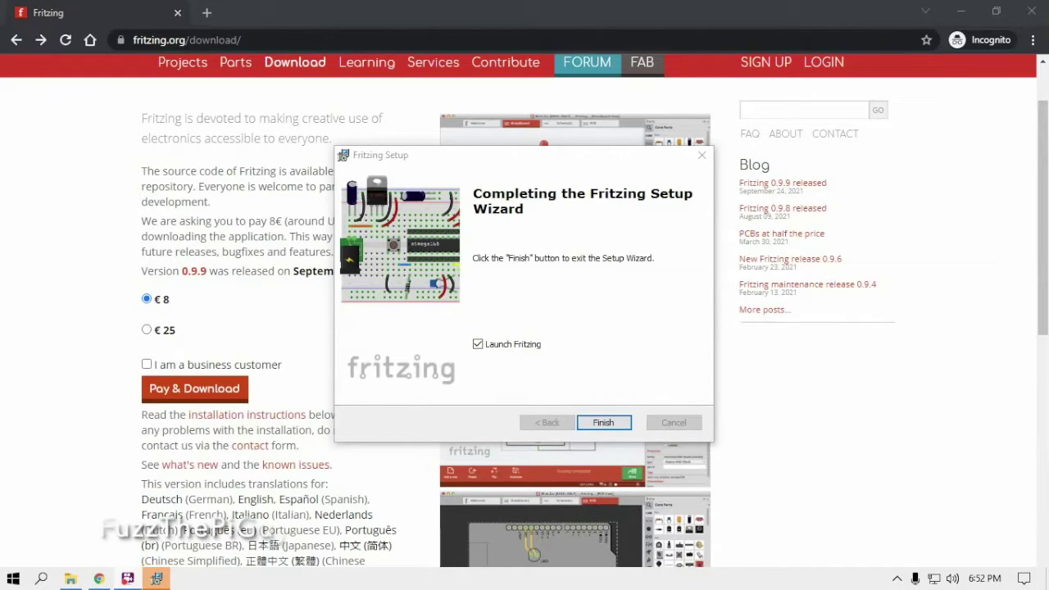
click(623, 422)
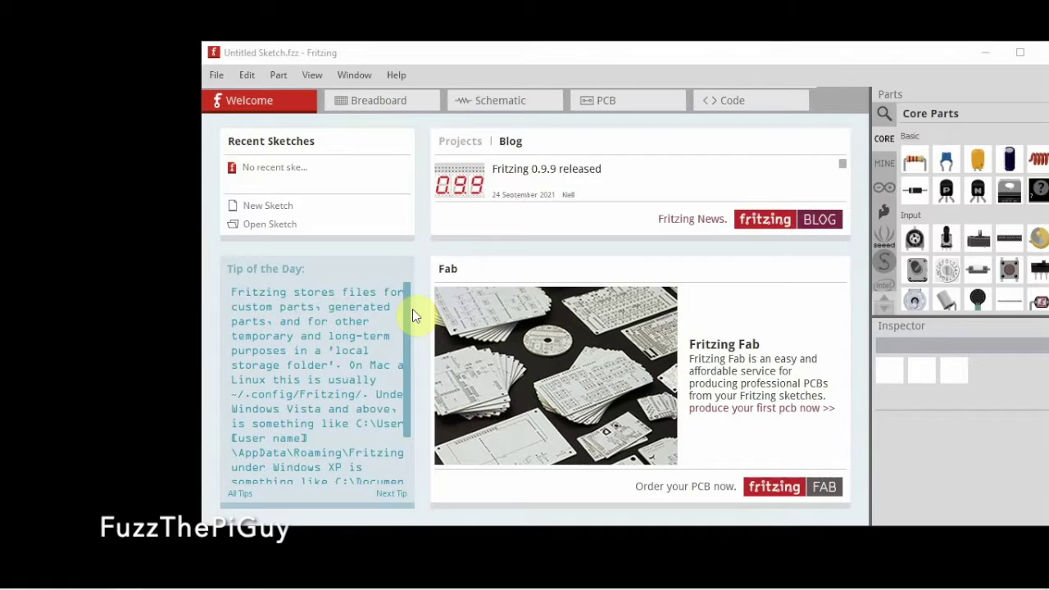
Step: Maximize the Fritzing window, switch to the breadboard view and search the parts library for "pi zero"
double_click(728, 50)
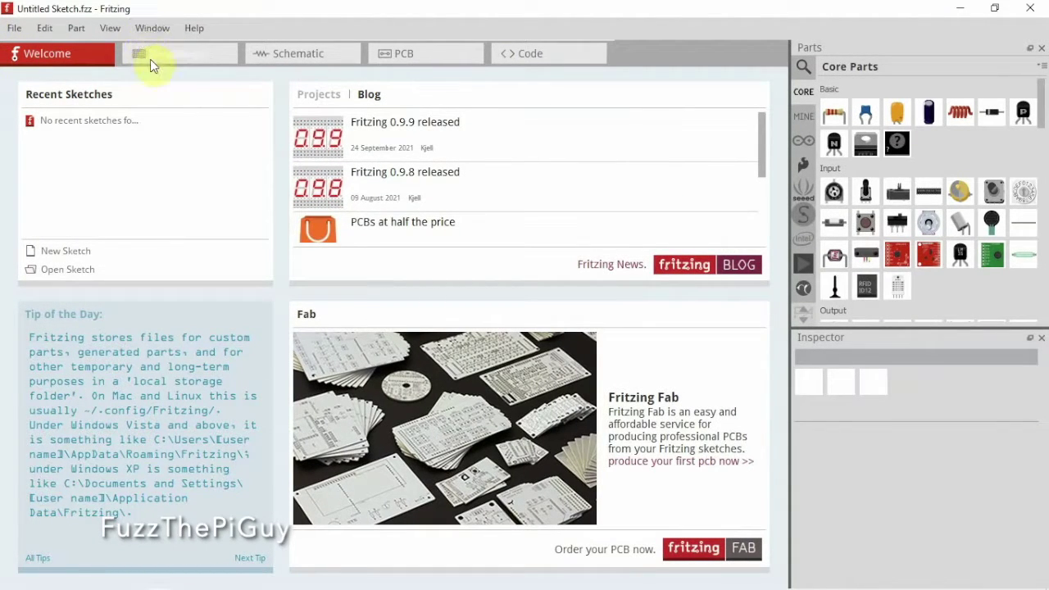
click(170, 52)
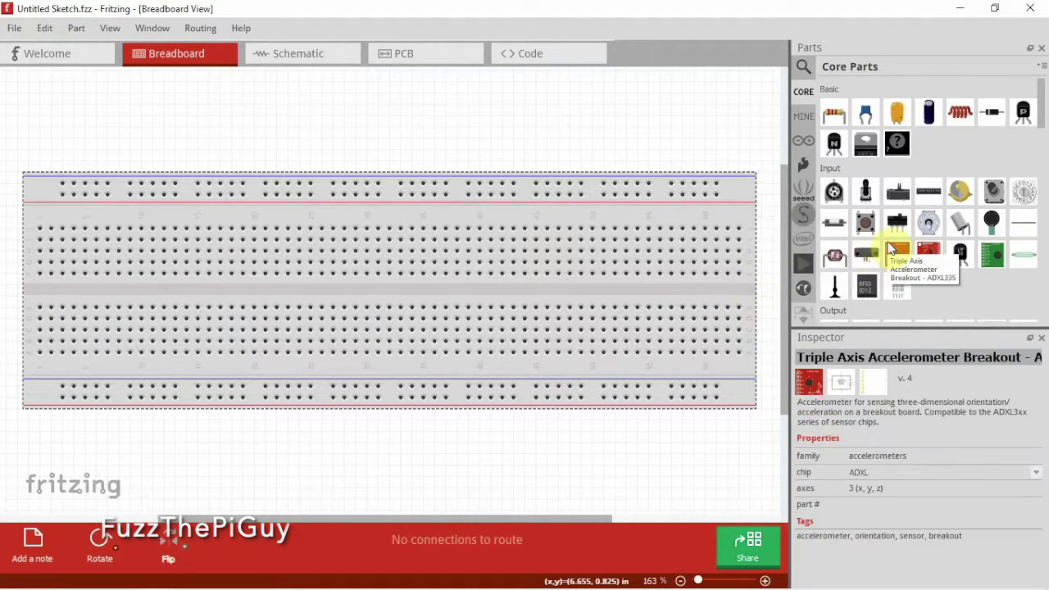
click(803, 67)
click(847, 65)
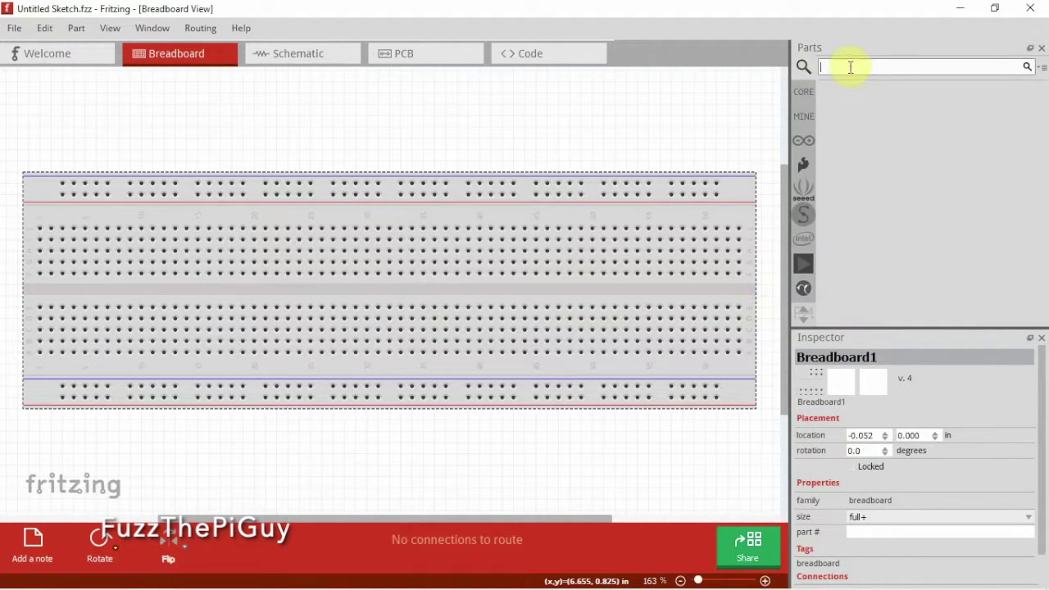
text(pi zero)
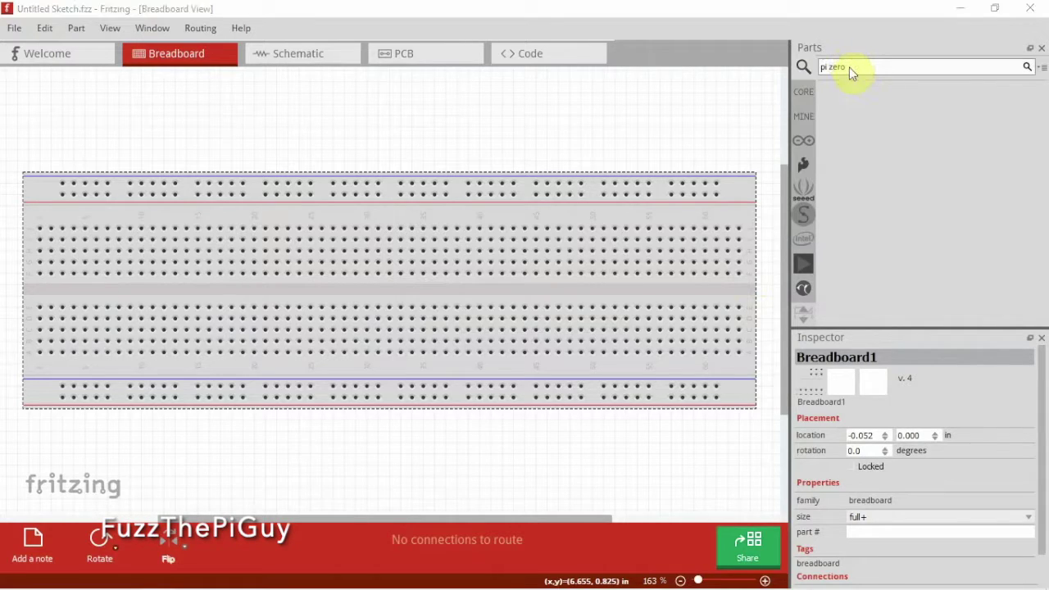
key(Return)
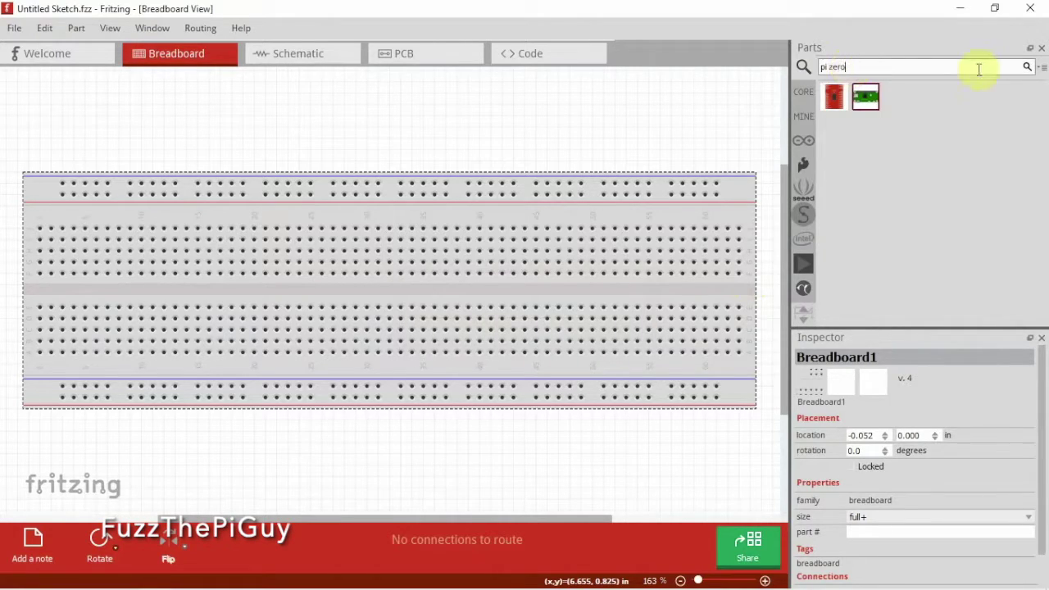
Step: Place a Raspberry Pi Zero near the breadboard's left end, rotated about 7 degrees clockwise
click(865, 101)
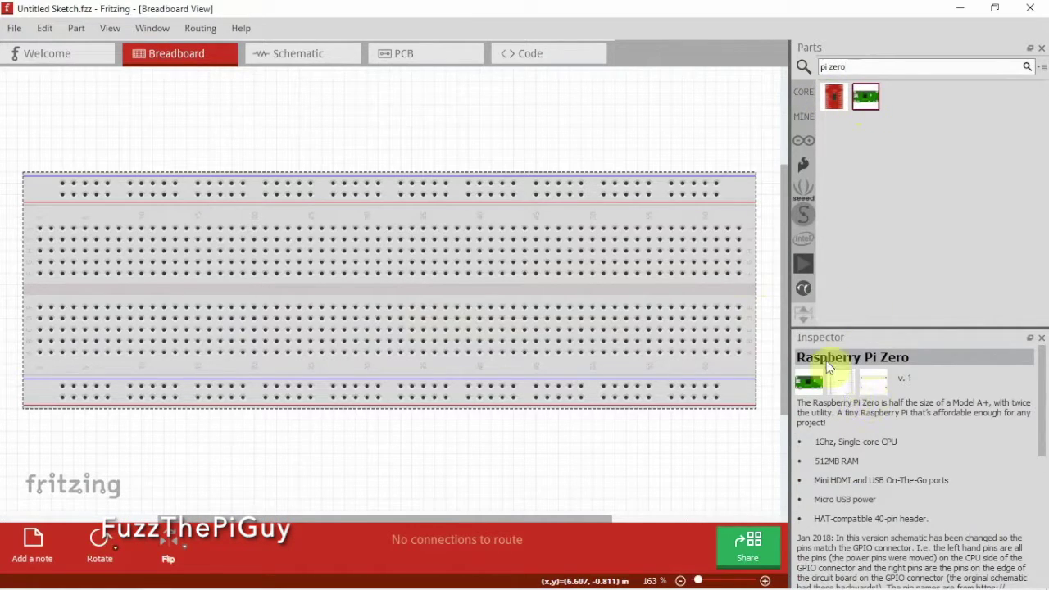
drag(871, 102, 584, 295)
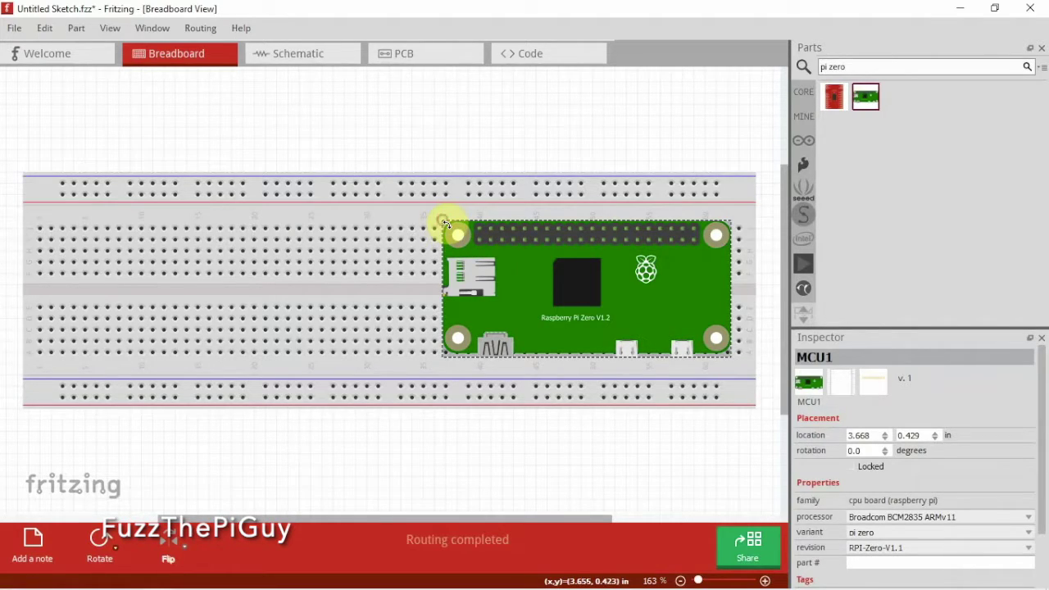
drag(445, 223, 544, 258)
drag(598, 283, 206, 245)
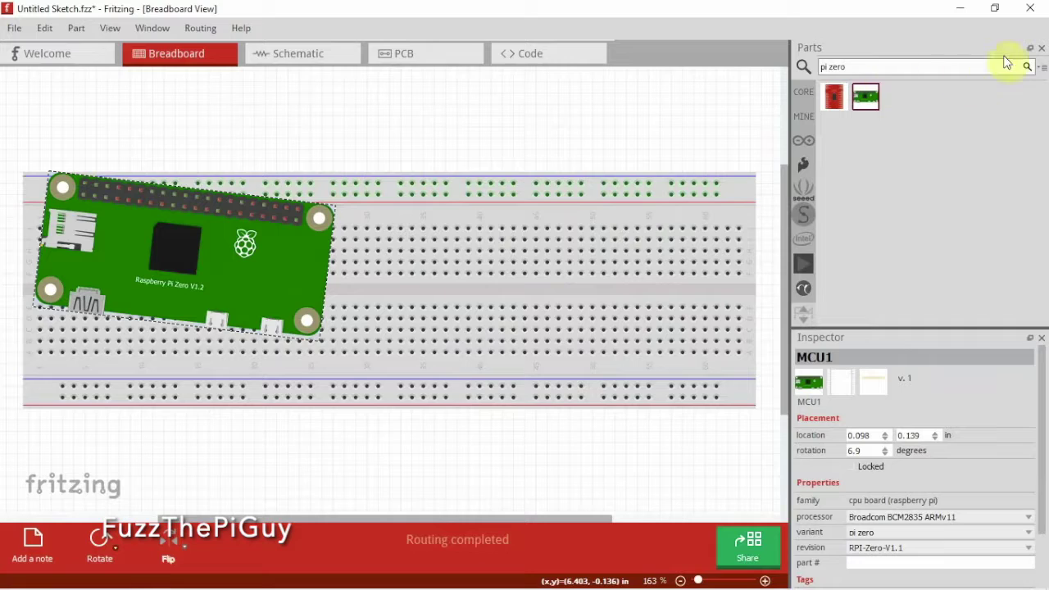
Step: Search the parts for "switch" and place a Momentary Switch across the breadboard's centre gap, at about 5.127, 0.750 in
click(941, 67)
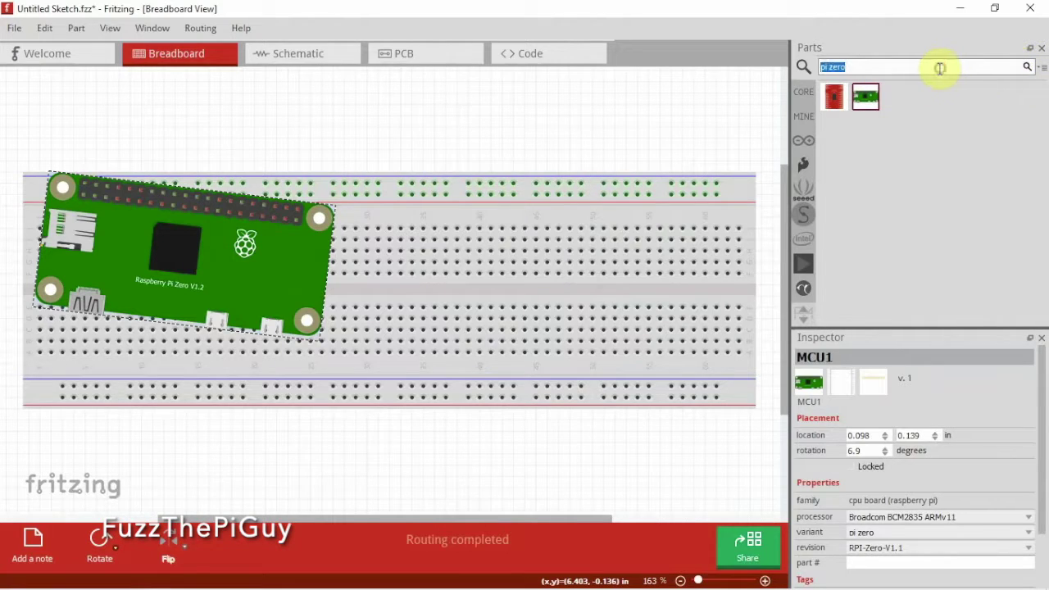
key(BackSpace)
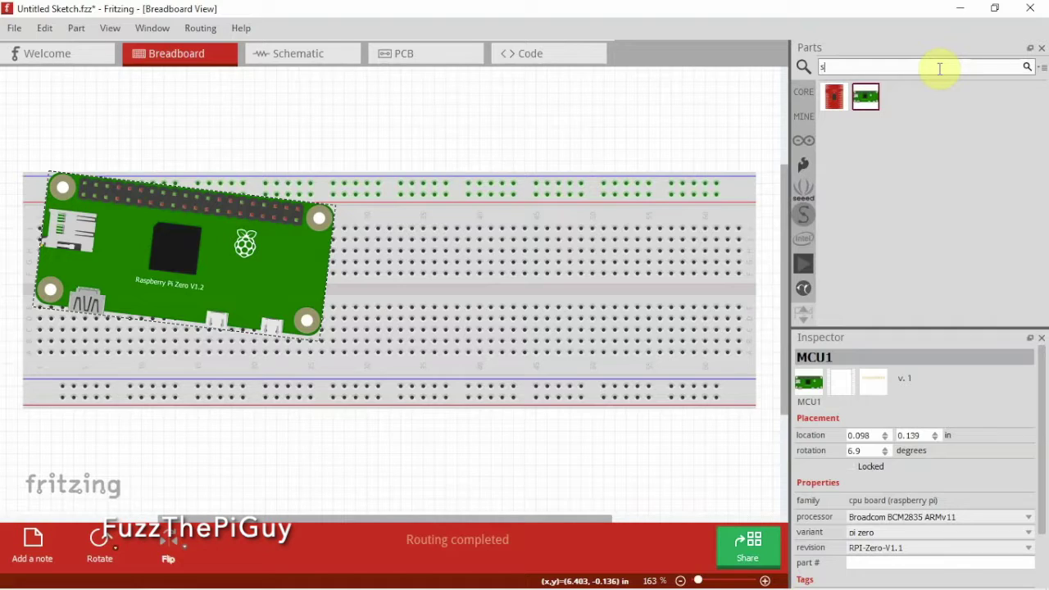
text(switch)
key(Return)
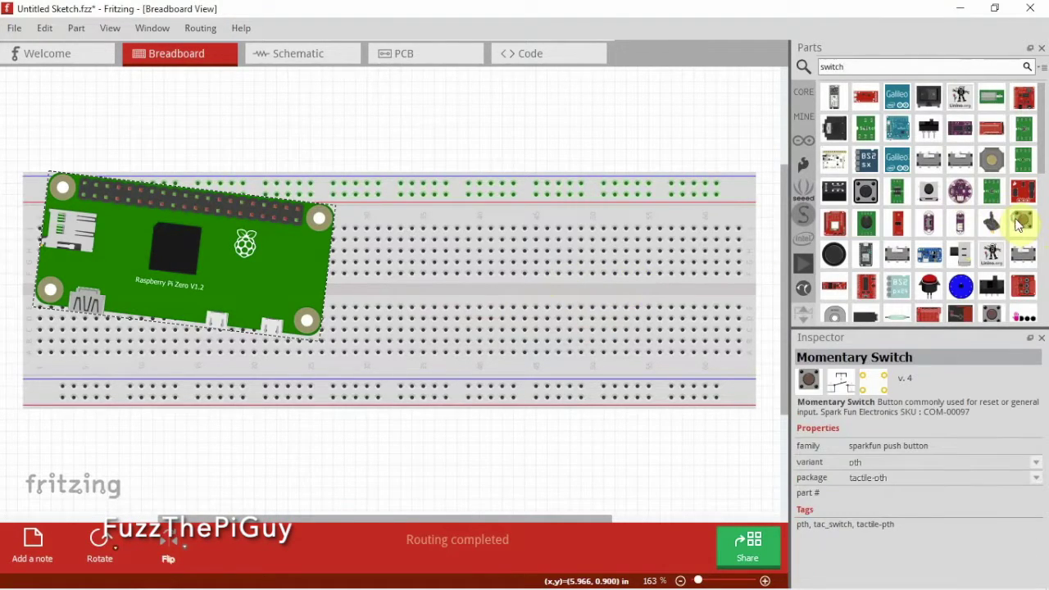
drag(1021, 224, 629, 272)
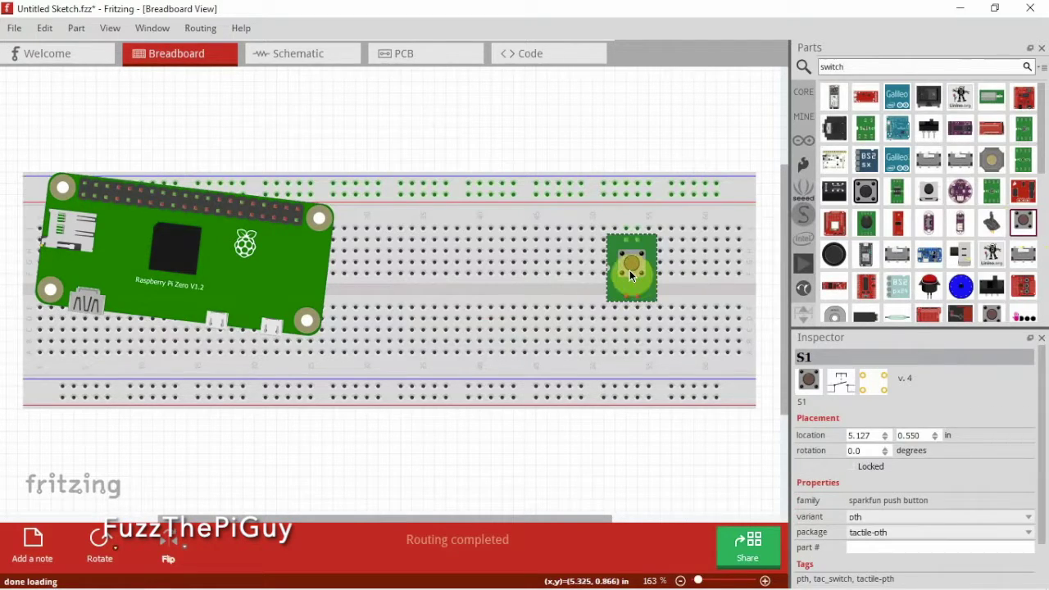
drag(630, 270, 629, 294)
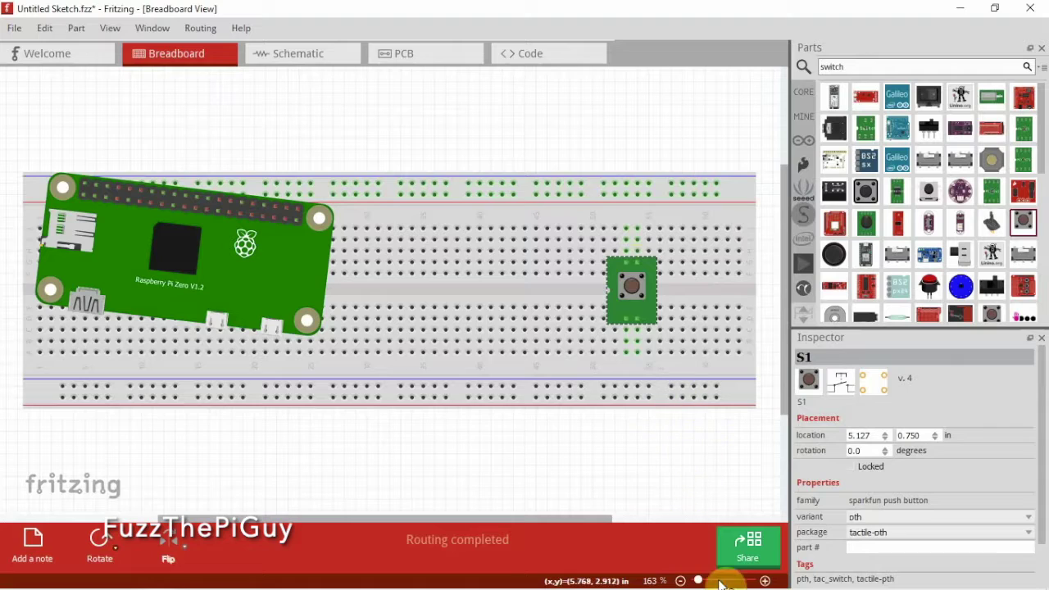
Step: Move the Raspberry Pi Zero to about 0.498, 0.639 in and add a short wire in the breadboard holes beside its upper-right corner
mouse_move(747, 584)
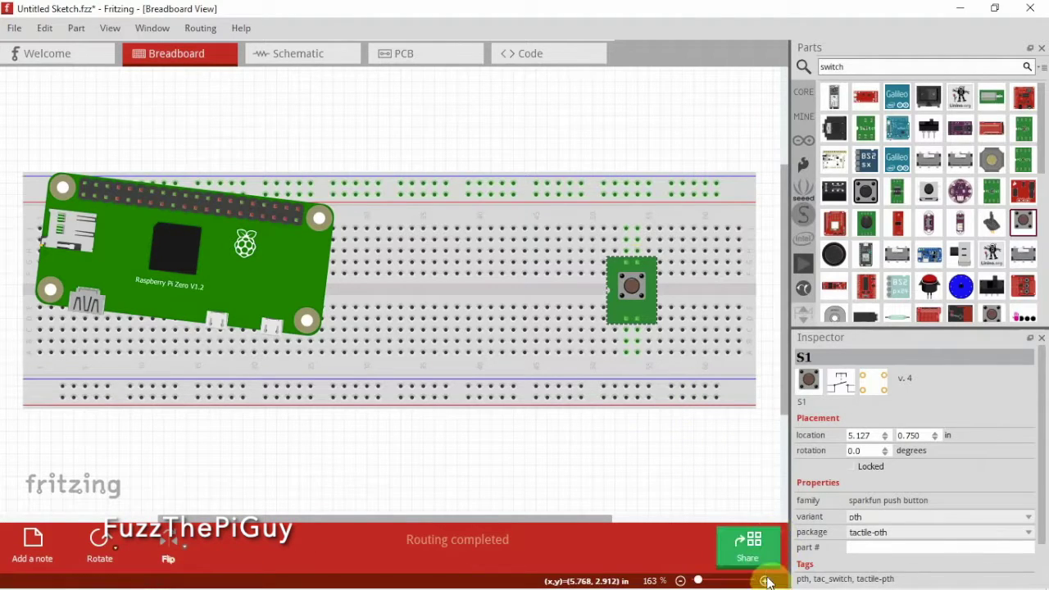
click(766, 580)
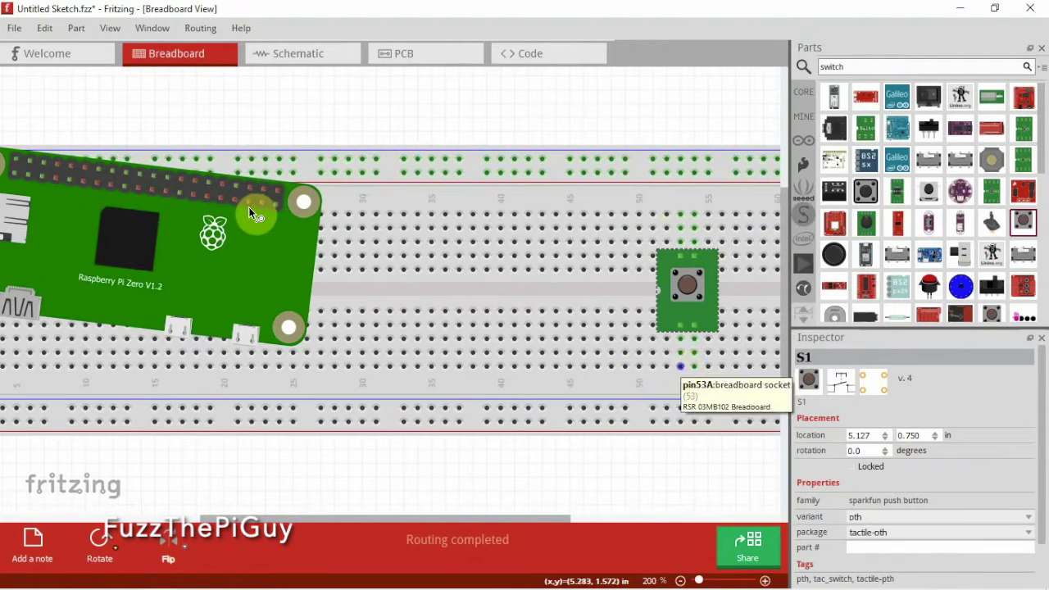
drag(107, 179, 163, 250)
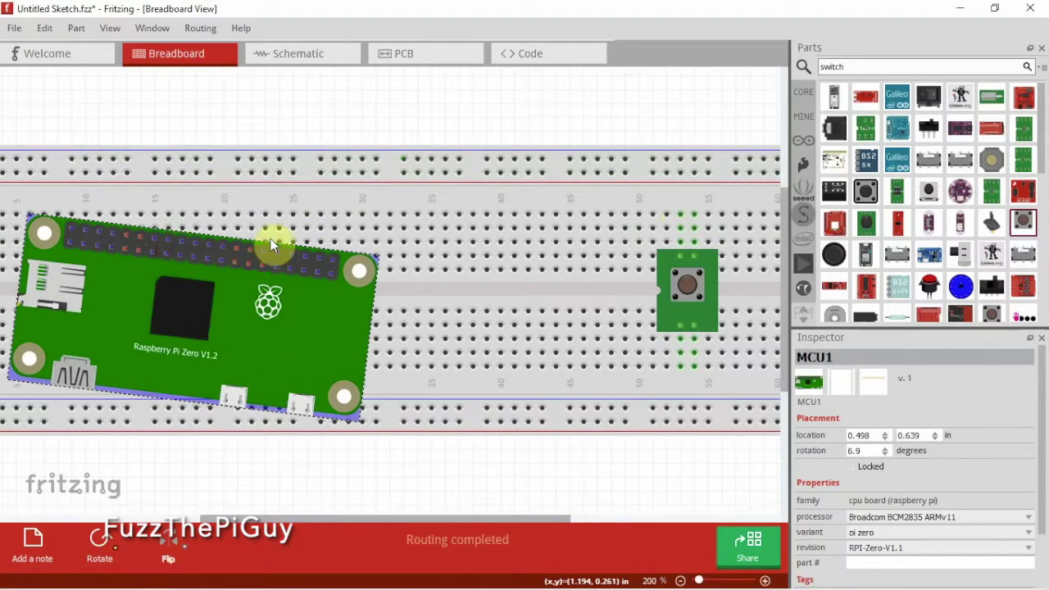
click(377, 245)
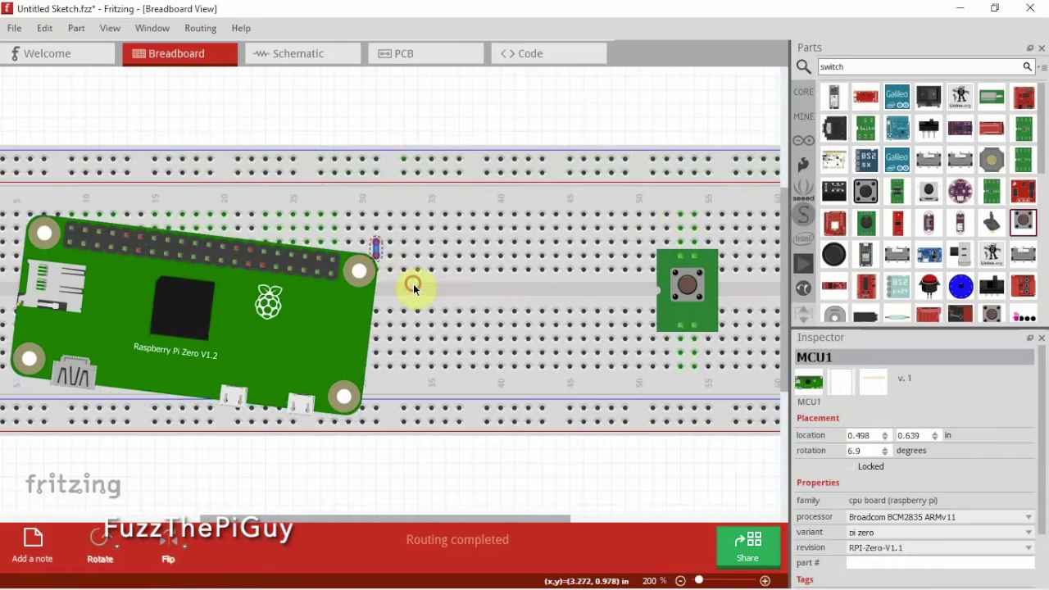
click(681, 241)
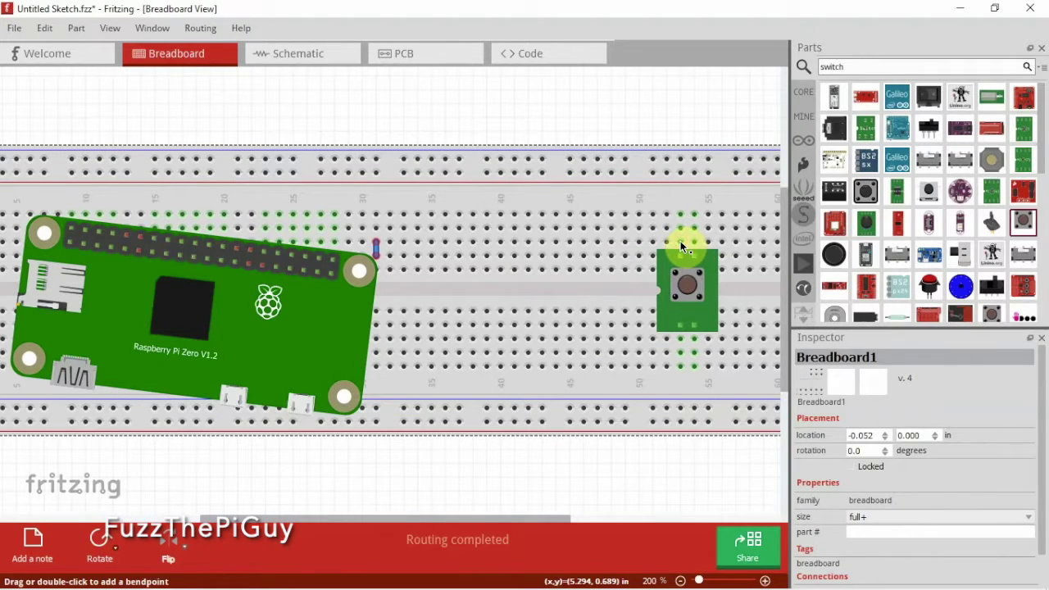
right_click(54, 234)
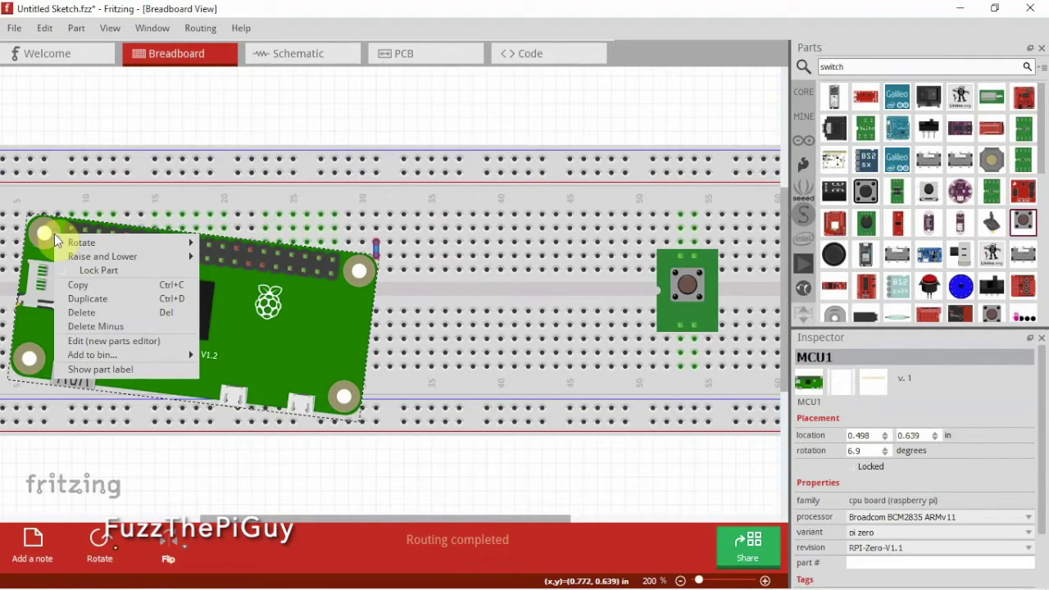
mouse_move(75, 246)
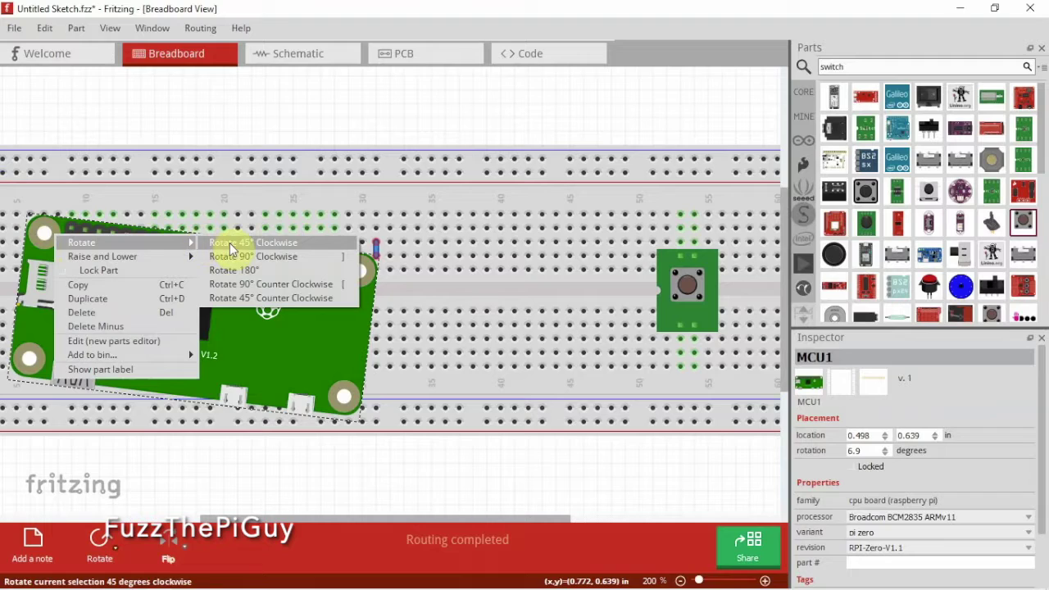
click(85, 298)
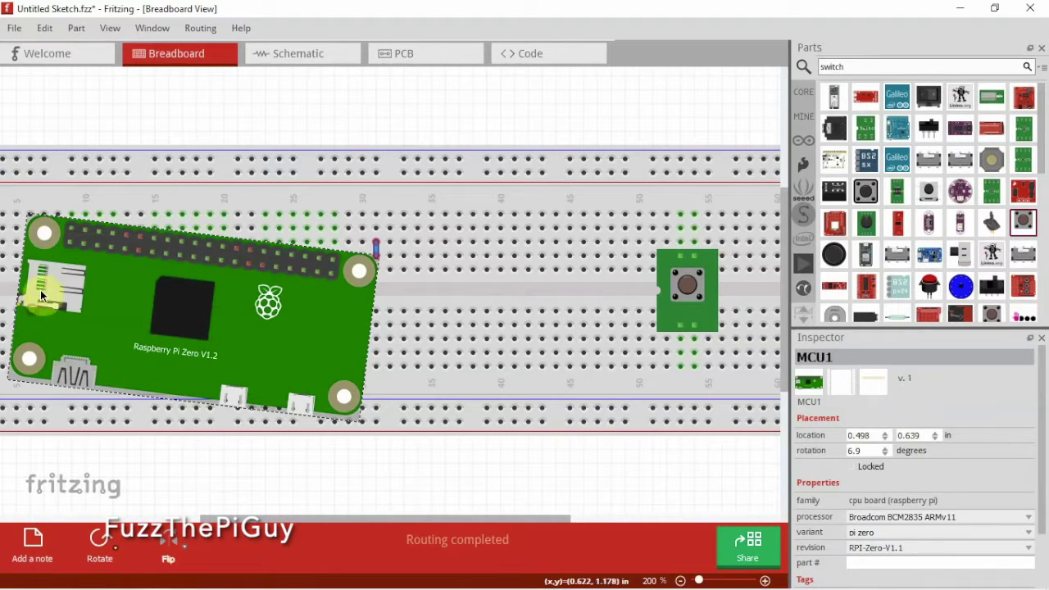
Step: Shift the Raspberry Pi Zero to about 0.298, 0.739 in and add a short wire between breadboard pins 5I and 6I
drag(41, 288, 41, 301)
click(23, 224)
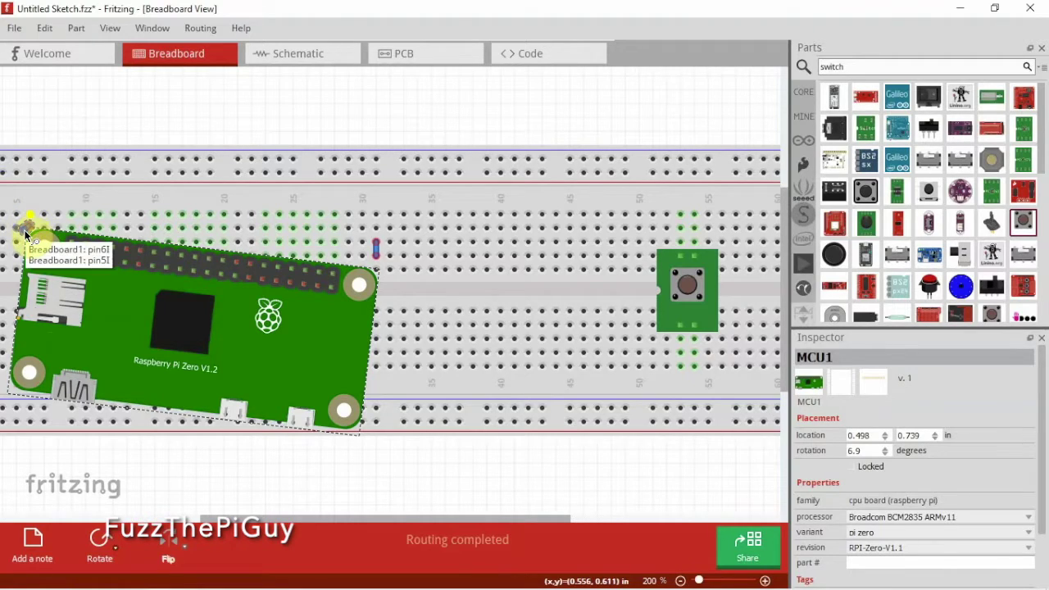
click(29, 223)
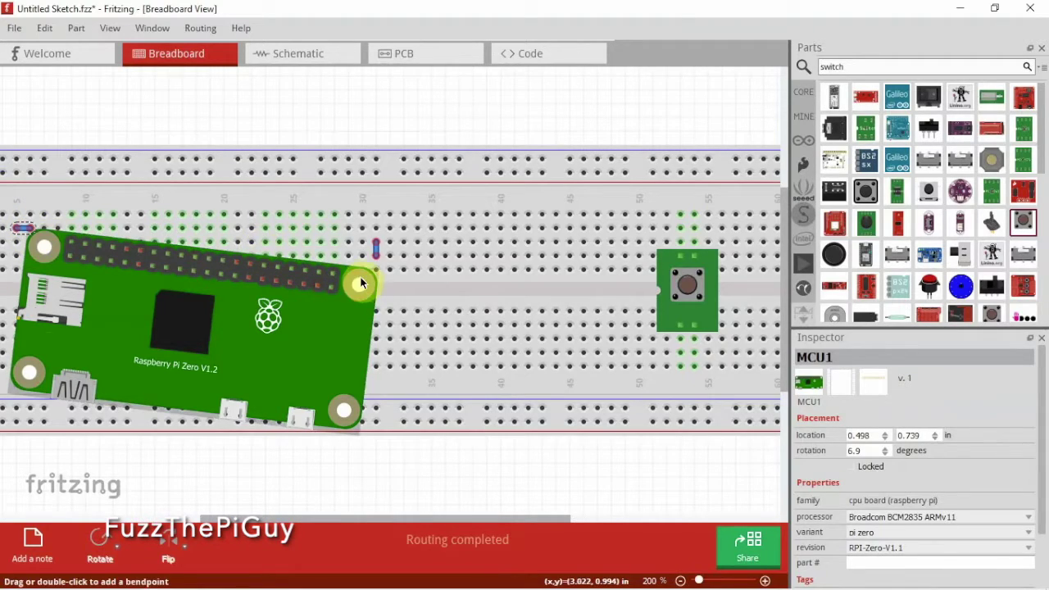
click(310, 289)
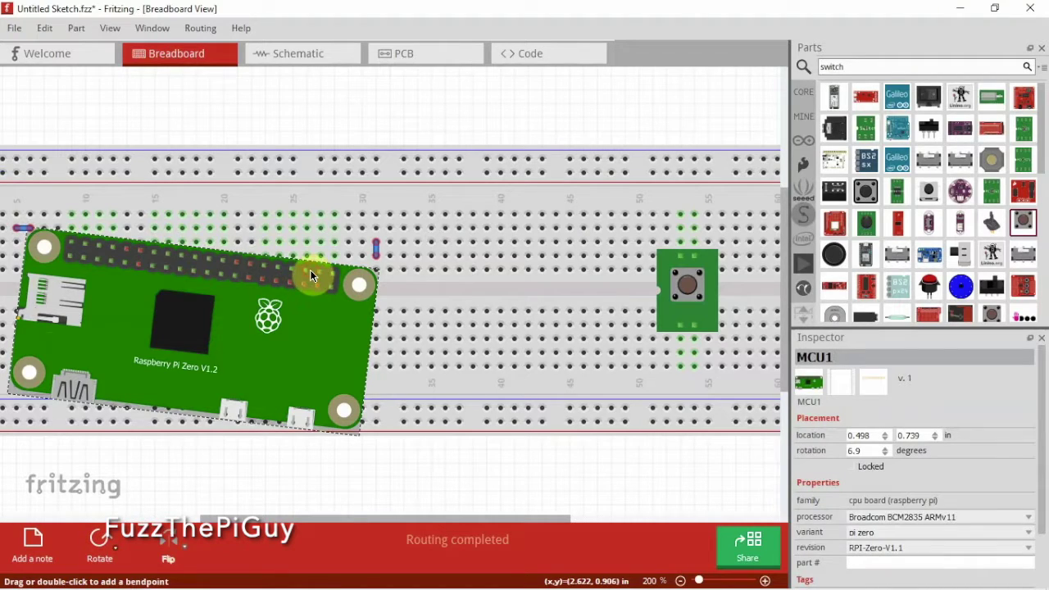
drag(310, 276, 285, 275)
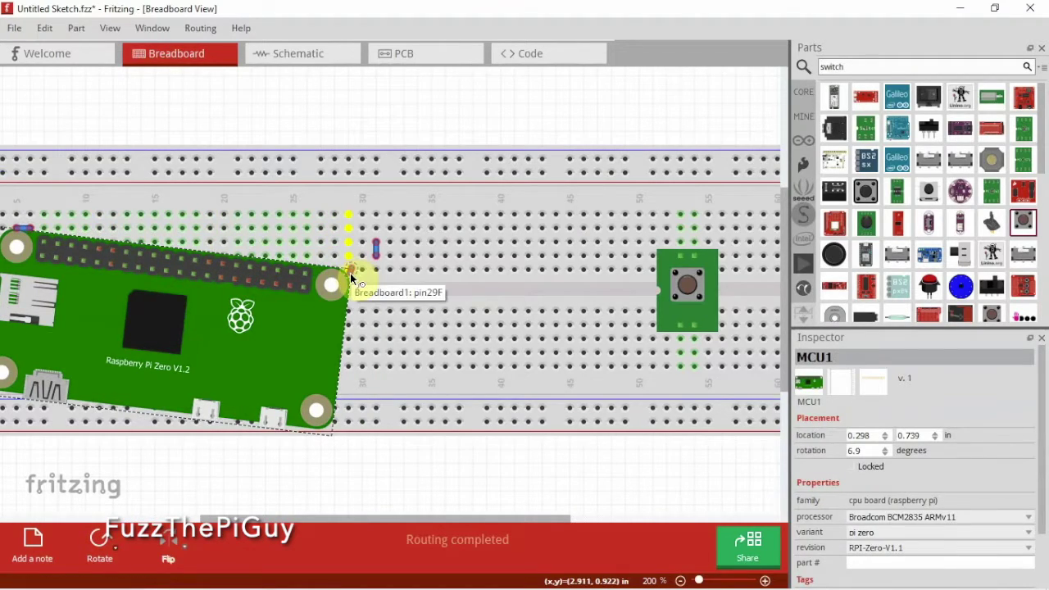
drag(333, 287, 360, 276)
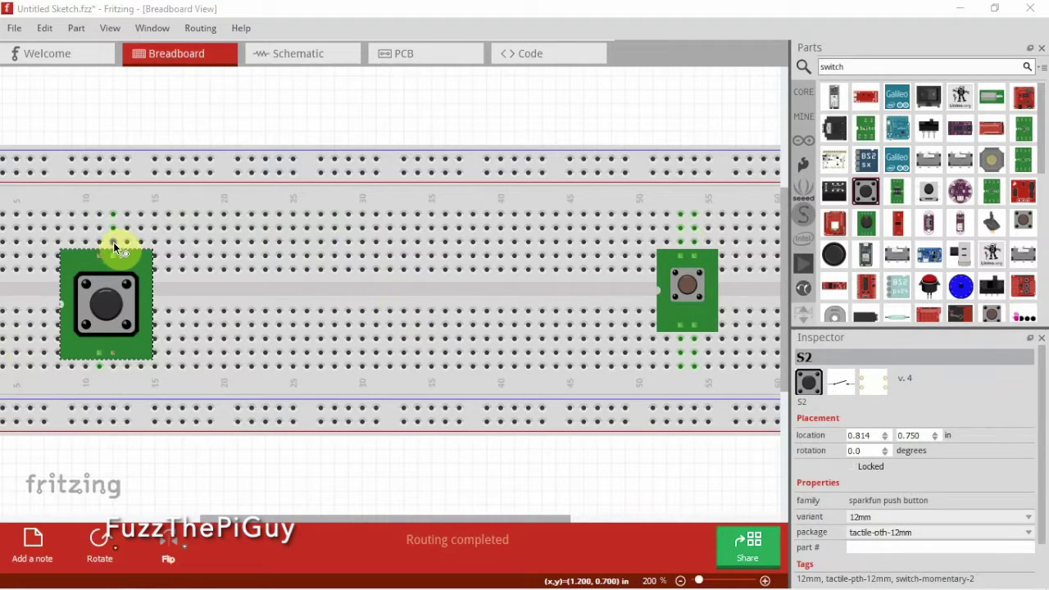
Step: Wire the 12 mm push button's upper pin in column 12 to the small switch's upper pin in column 53, bent squarely above the breadboard
drag(113, 242, 681, 241)
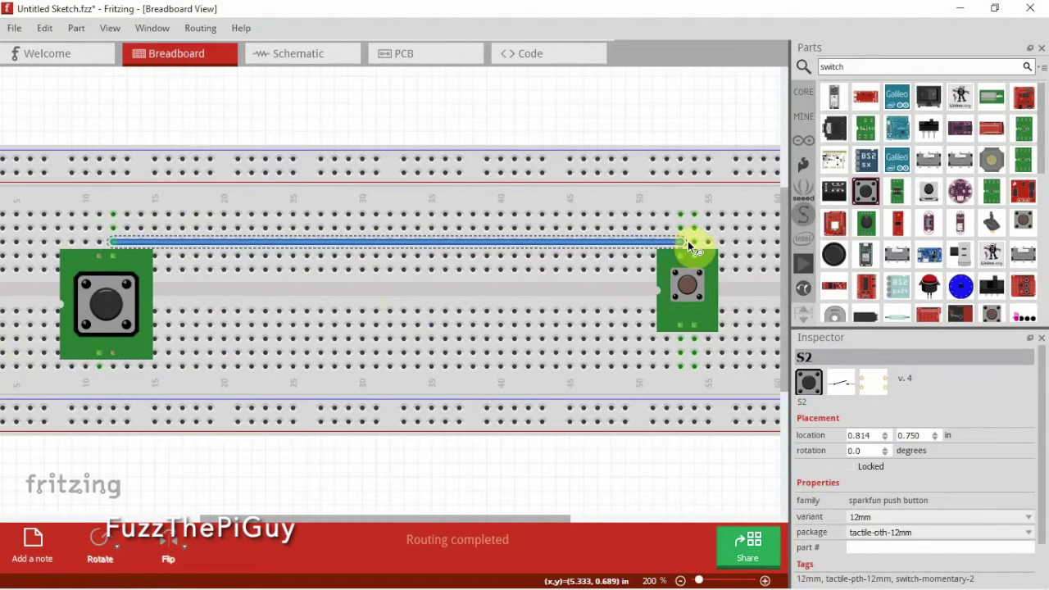
click(226, 243)
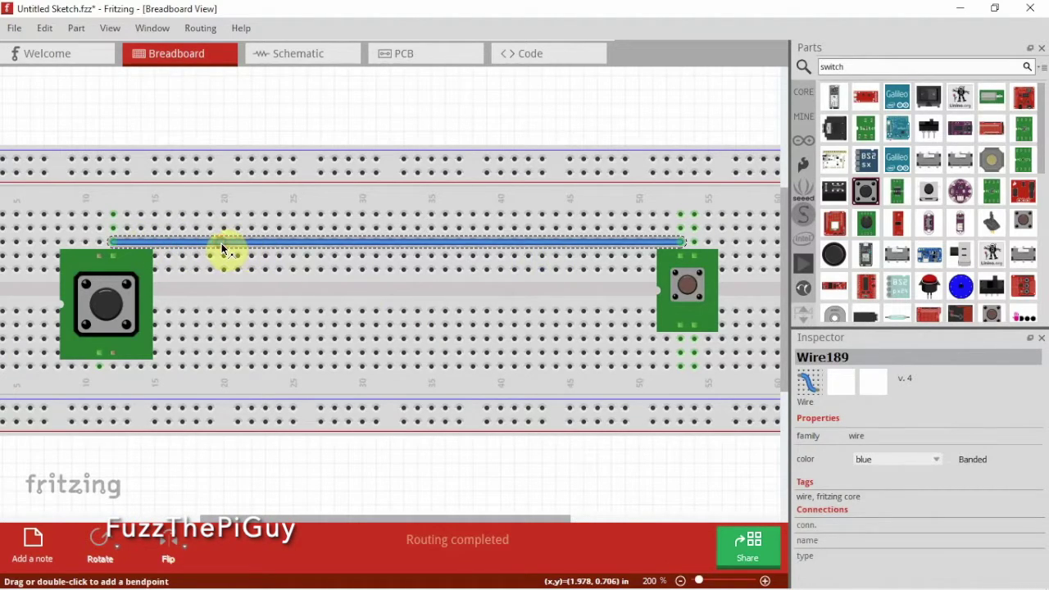
drag(221, 243, 113, 121)
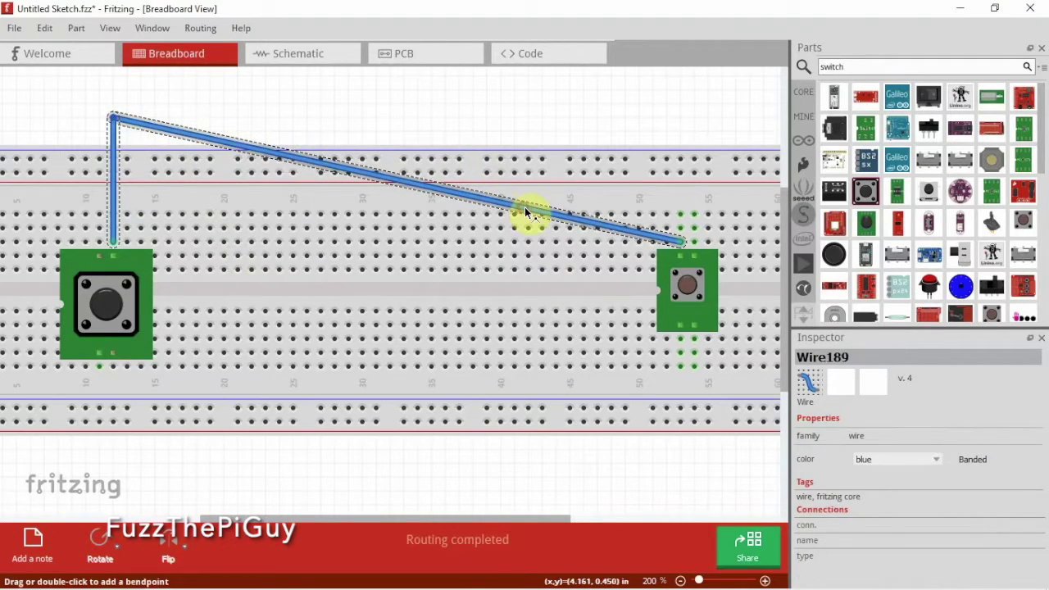
drag(525, 207, 687, 123)
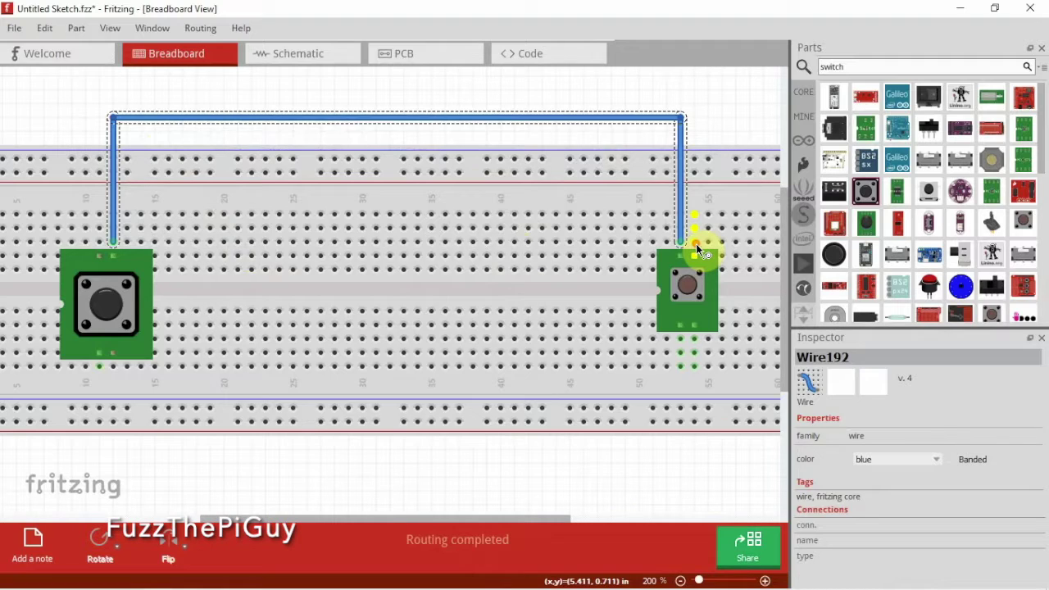
Step: Wire the small switch's upper pin in column 54 to the 12 mm button's lower pin in column 11, with square bends along column 20
drag(697, 244, 105, 368)
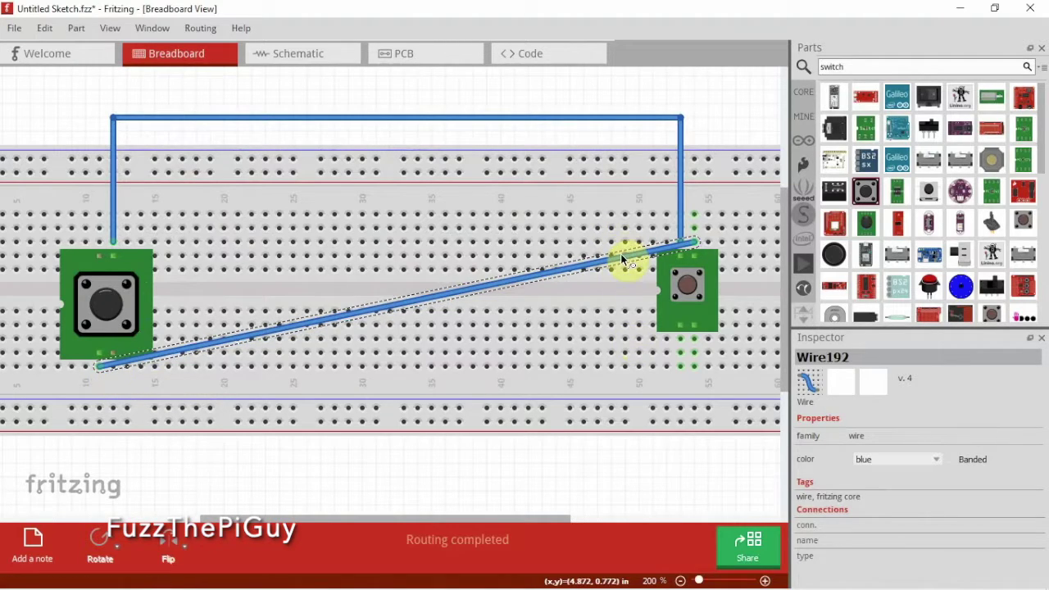
drag(623, 260, 597, 243)
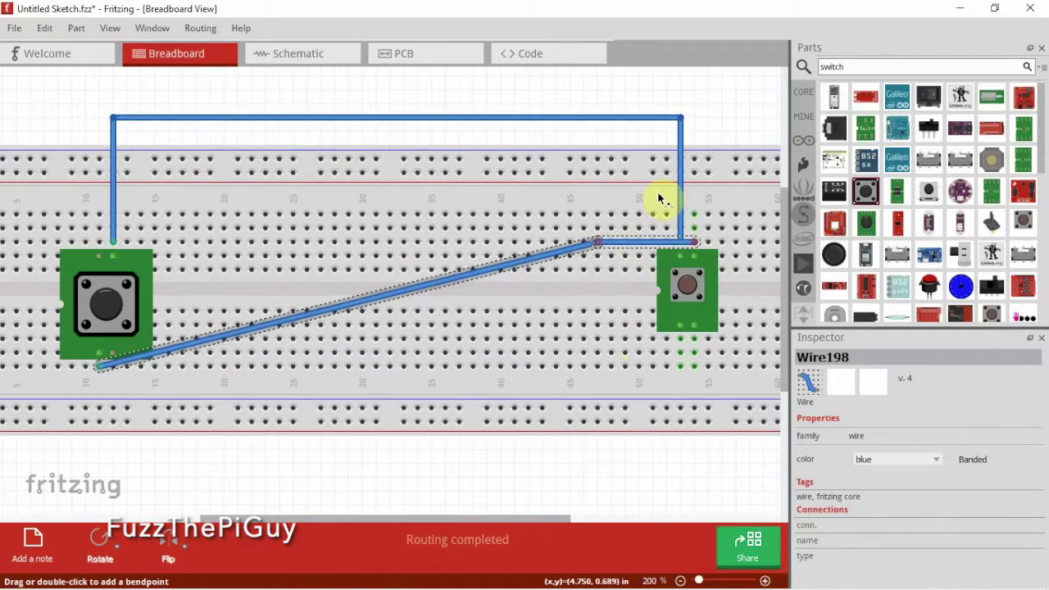
drag(658, 197, 703, 194)
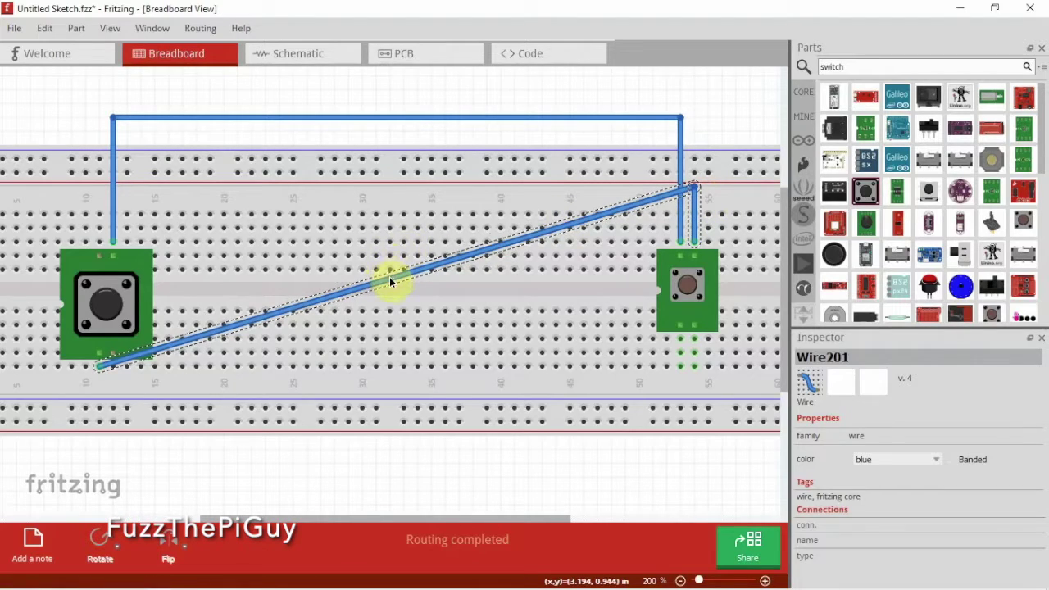
drag(388, 273, 226, 190)
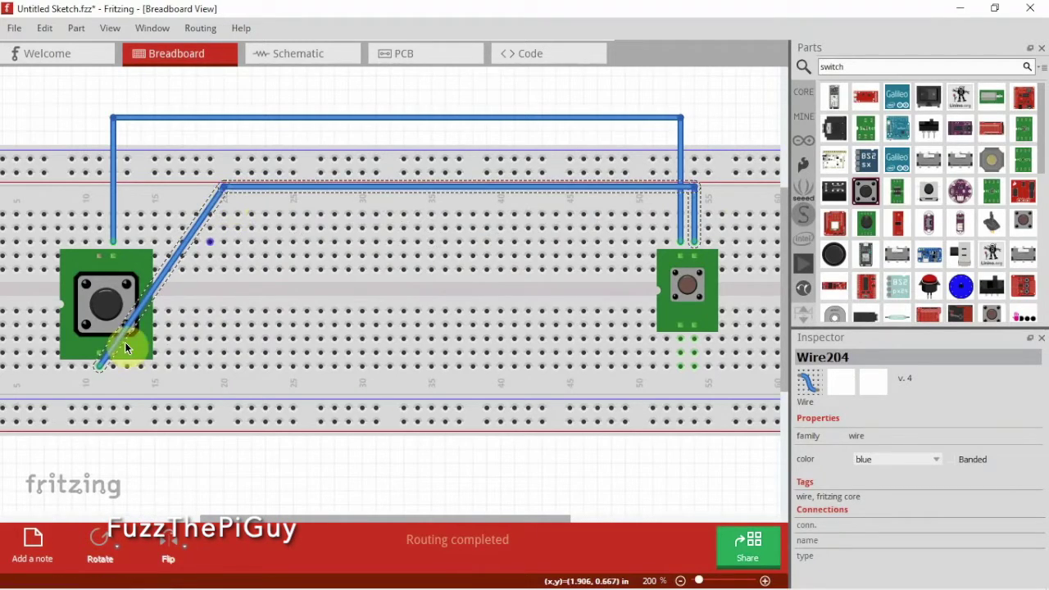
drag(150, 314, 226, 398)
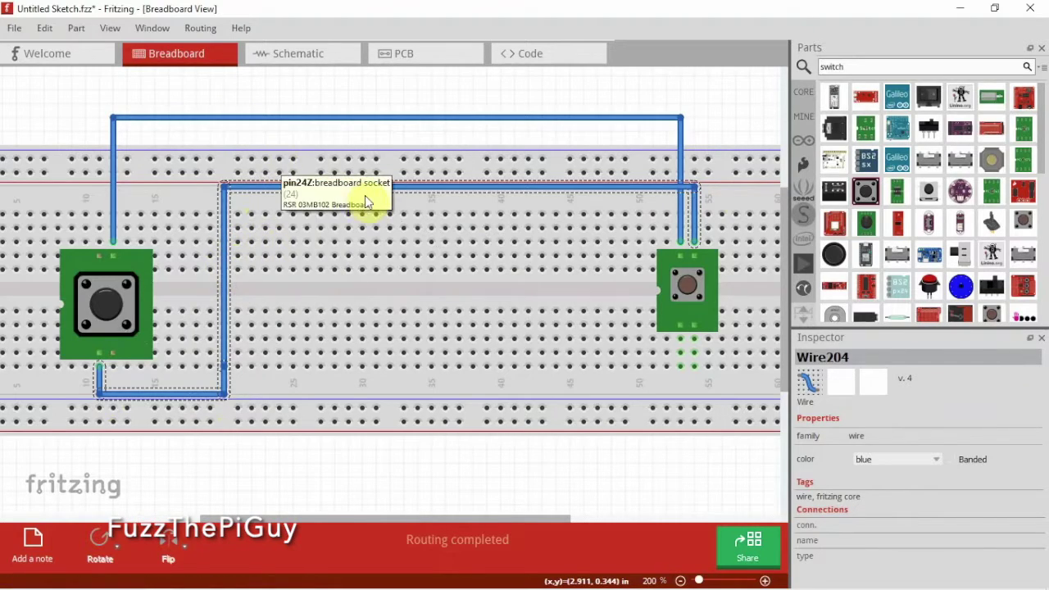
Step: Change the colour of the wire running along column 20 to red
click(428, 188)
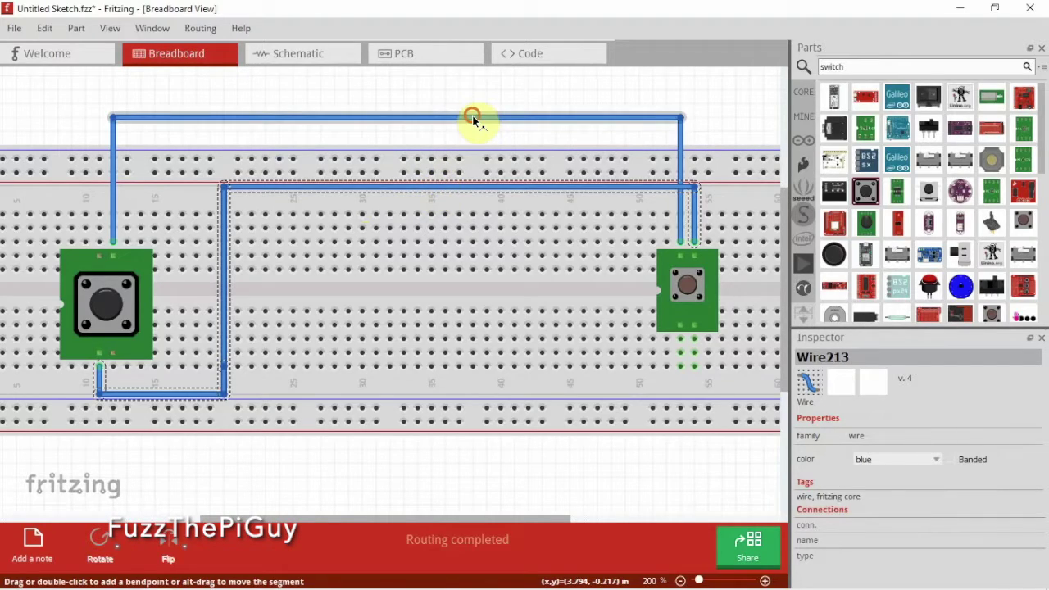
right_click(479, 191)
mouse_move(507, 212)
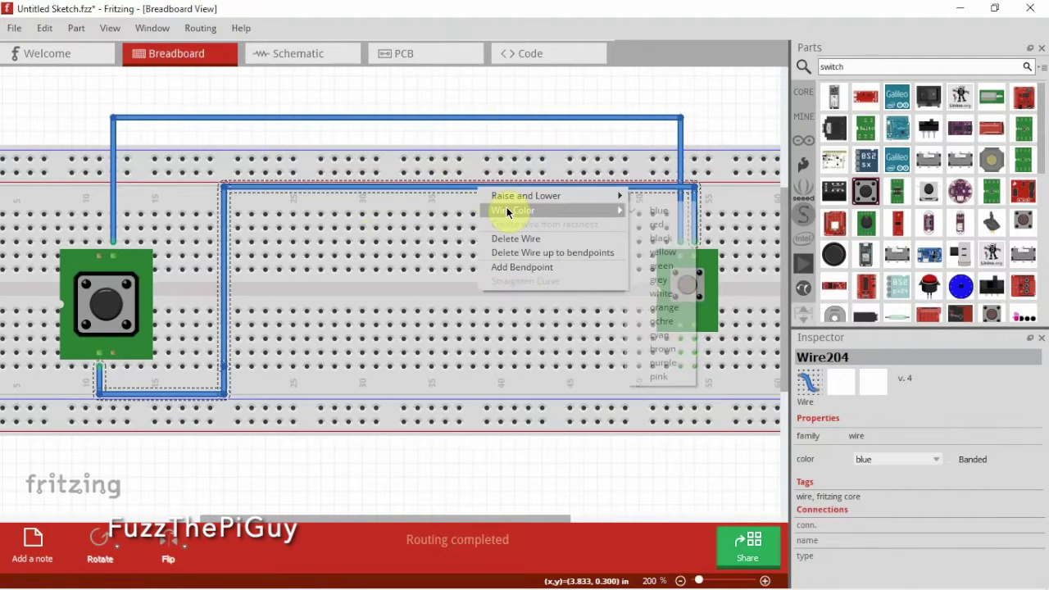
click(663, 225)
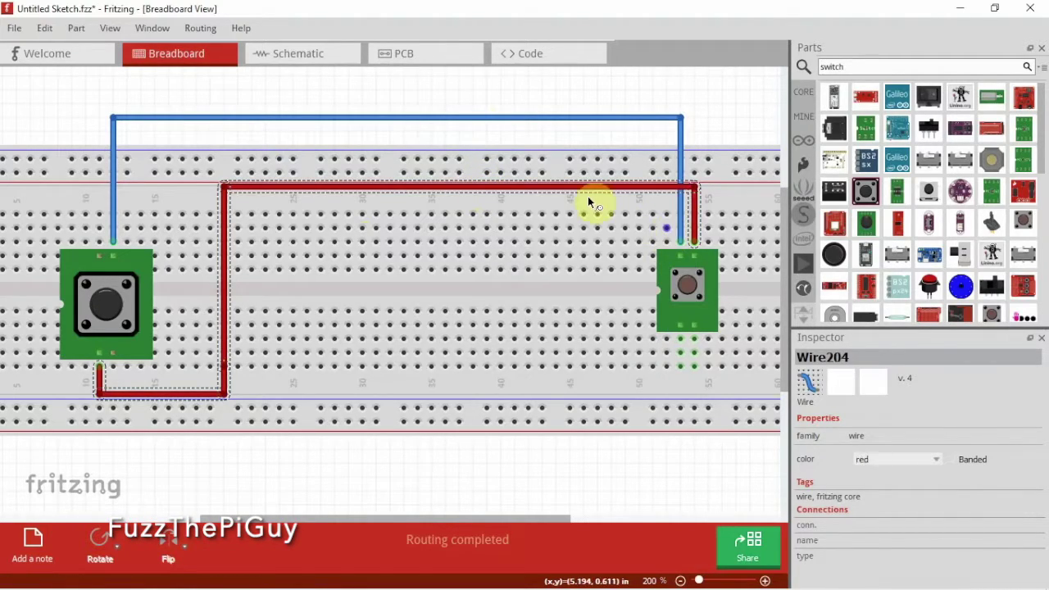
Step: Change the colour of the wire routed above the breadboard to orange
click(451, 112)
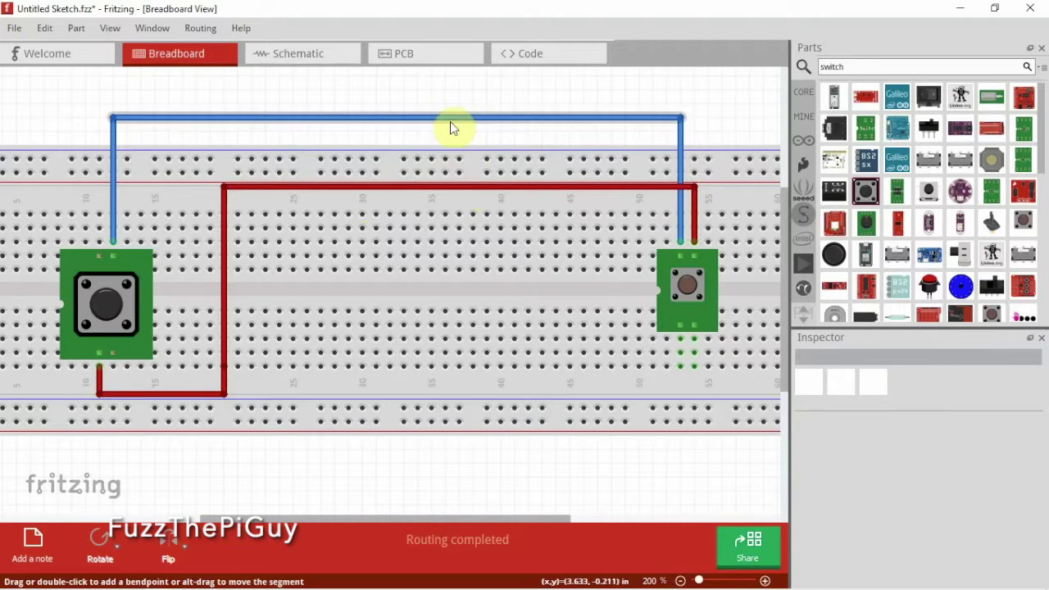
click(454, 121)
right_click(456, 121)
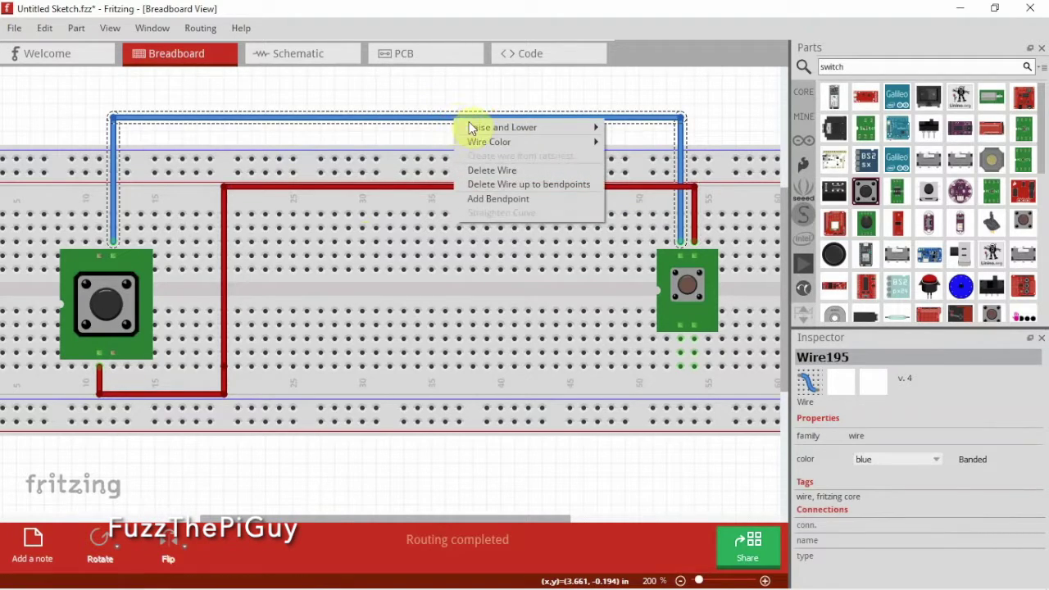
mouse_move(494, 145)
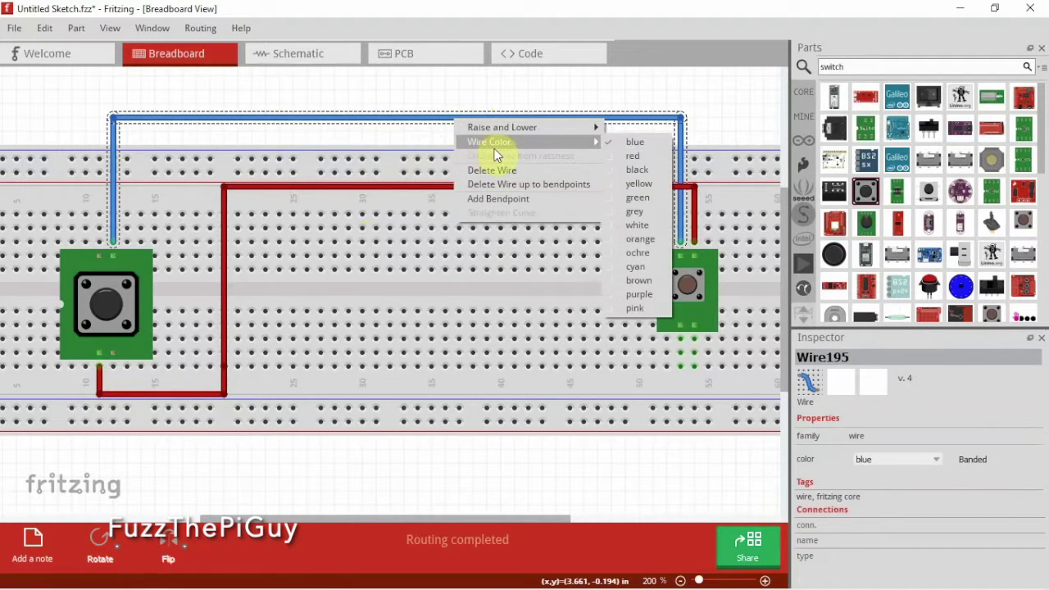
click(644, 239)
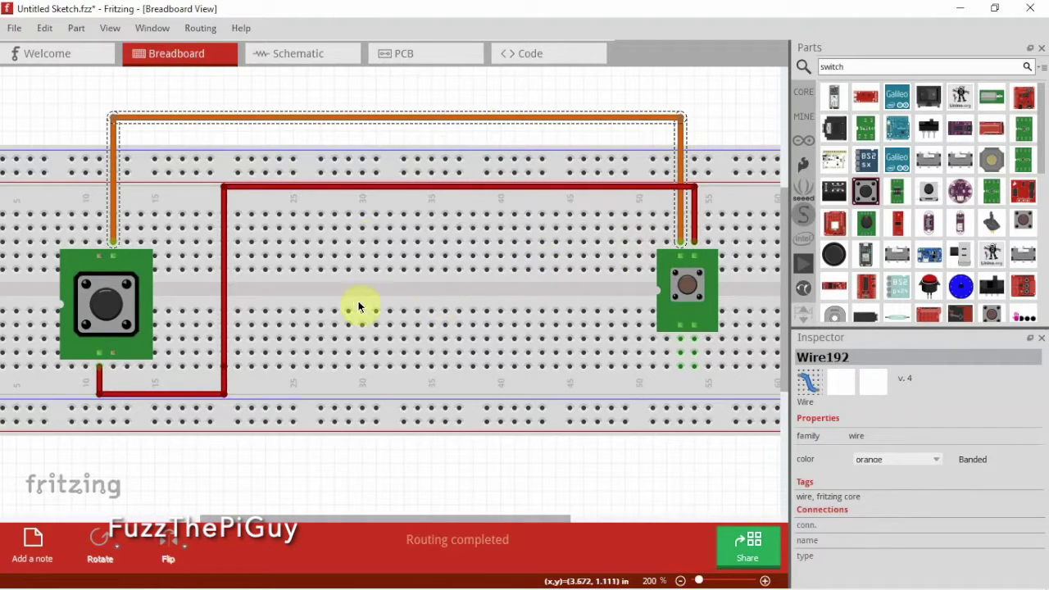
Step: Add an orange wire from the 12 mm button's upper pin in column 11 to the small switch's lower pin in column 53, bending it around the button and below the switch
mouse_move(99, 254)
mouse_down()
mouse_move(147, 253)
mouse_move(102, 251)
mouse_up()
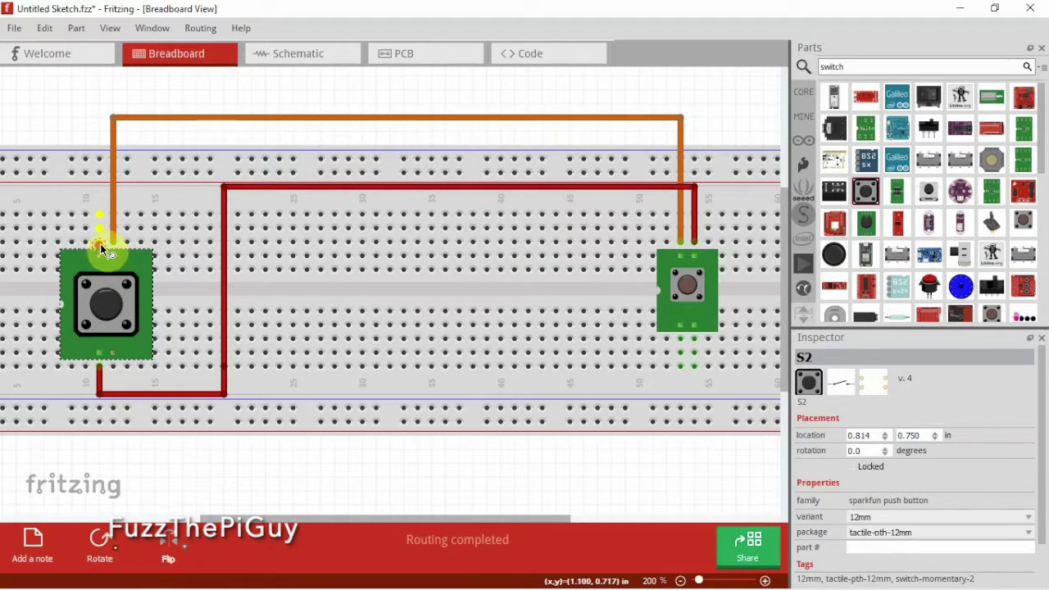
drag(101, 243, 681, 340)
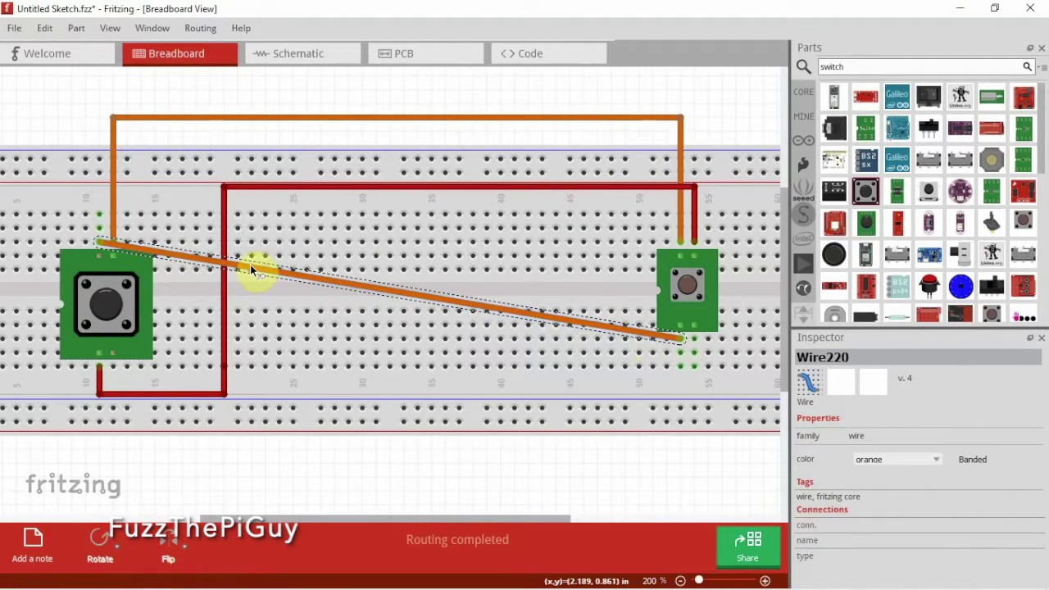
drag(149, 255, 98, 190)
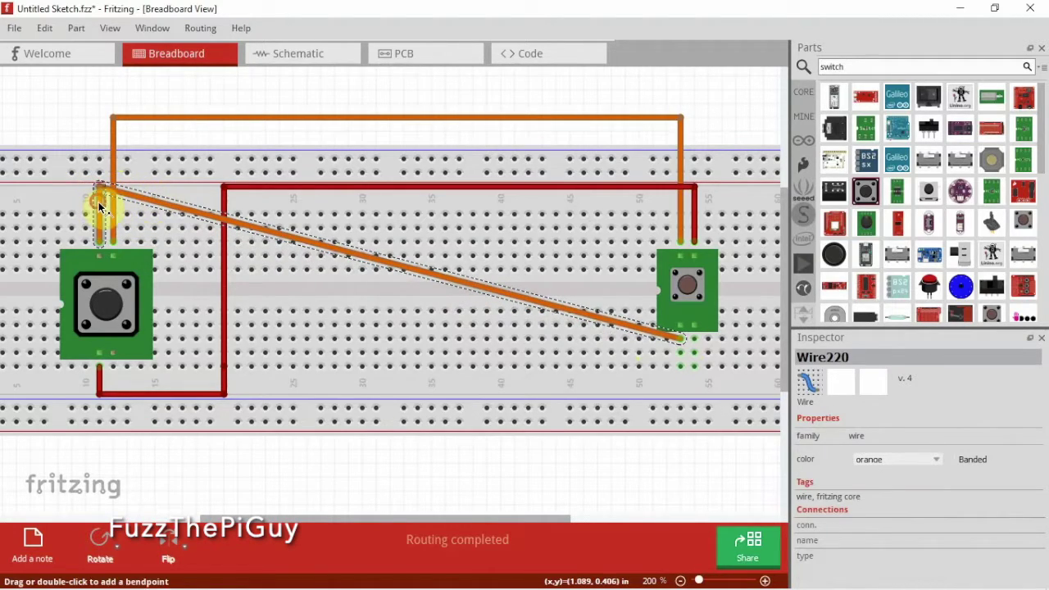
drag(105, 206, 85, 198)
click(181, 206)
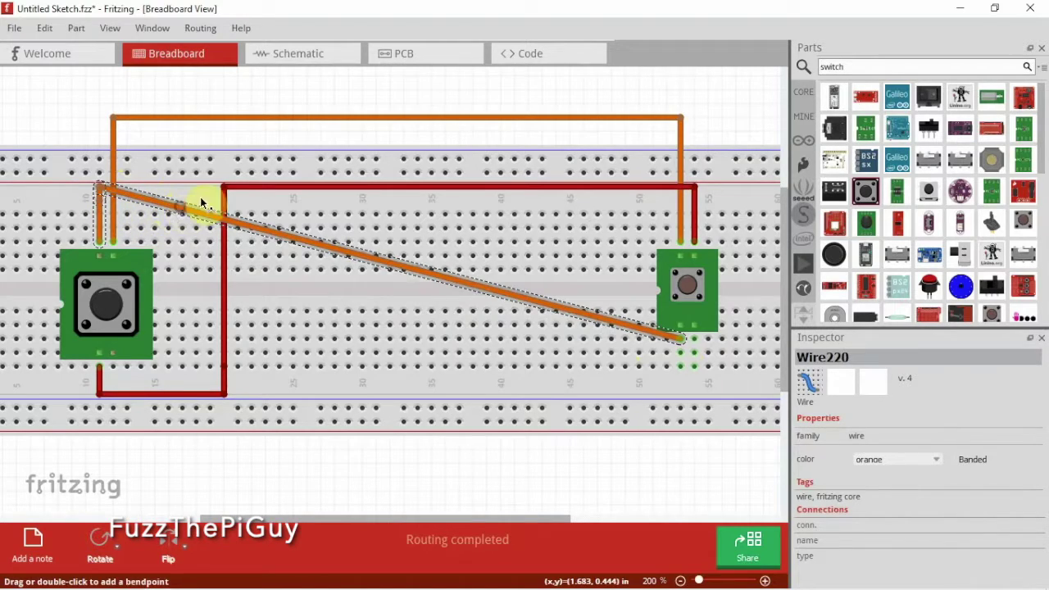
drag(200, 201, 175, 344)
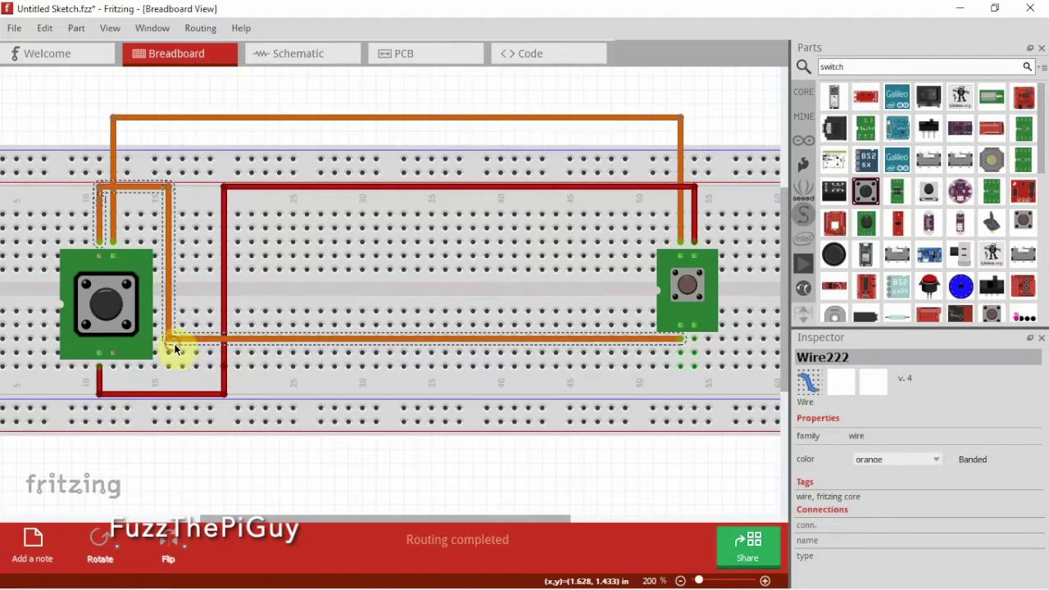
drag(615, 339, 687, 384)
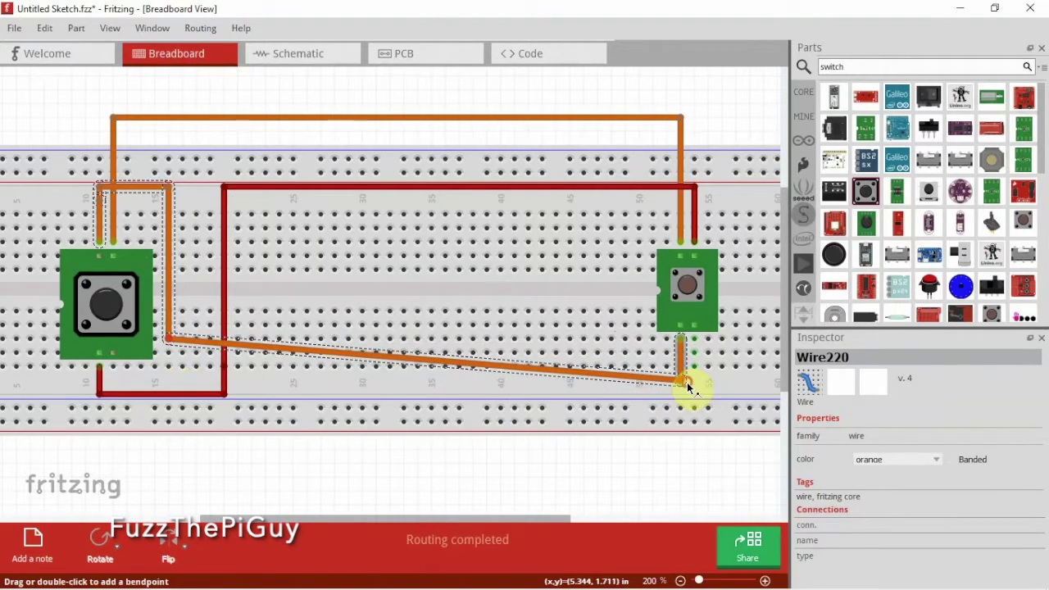
alt+drag(532, 367, 524, 393)
click(528, 375)
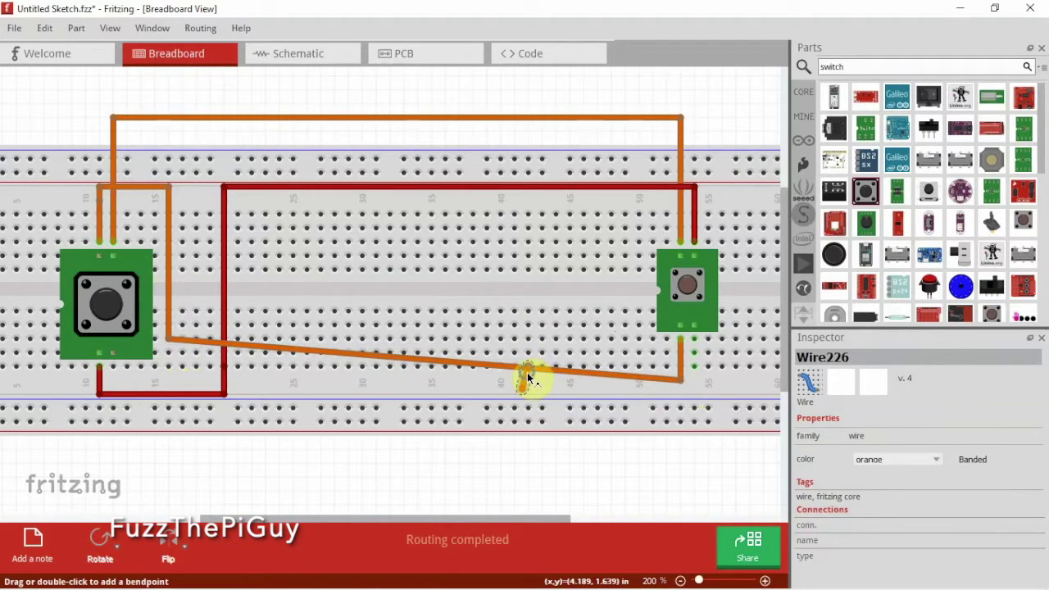
right_click(528, 378)
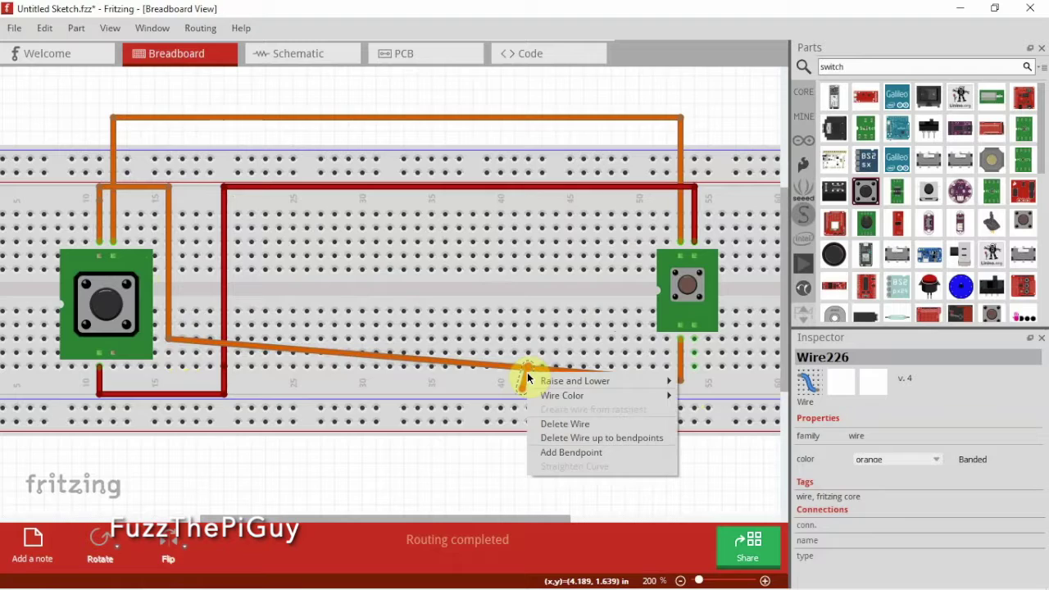
click(557, 424)
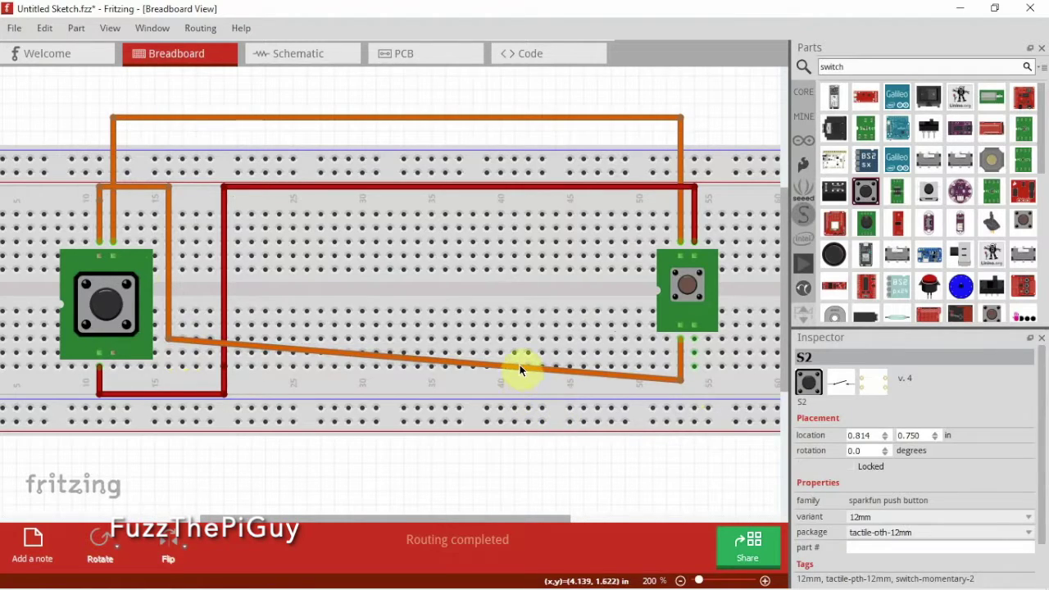
Step: Bend the orange wire's diagonal lower run near column 22 so it runs level to the small switch's lower pin
drag(520, 367, 251, 379)
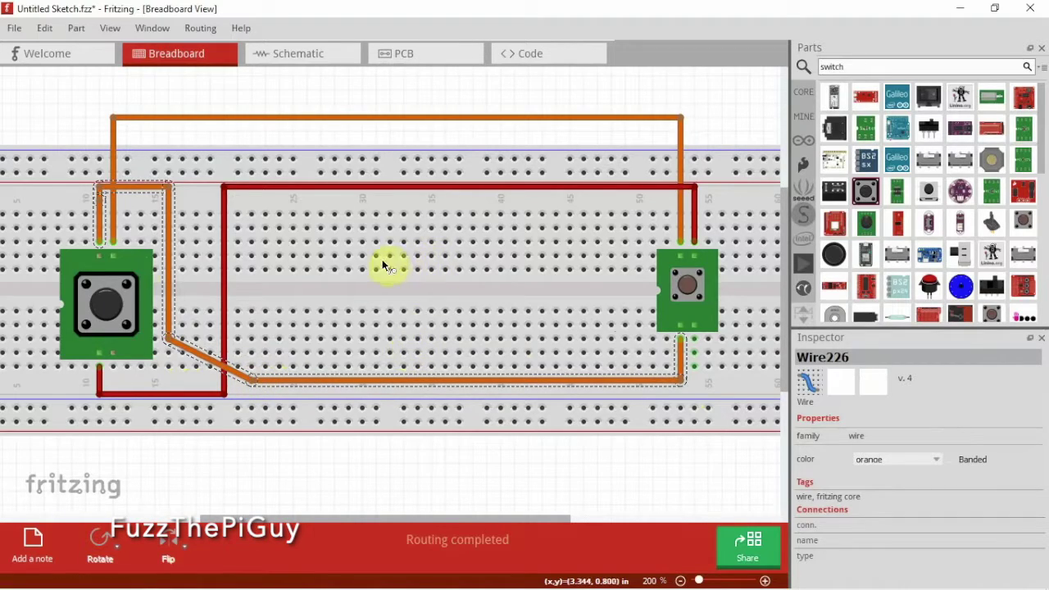
right_click(194, 355)
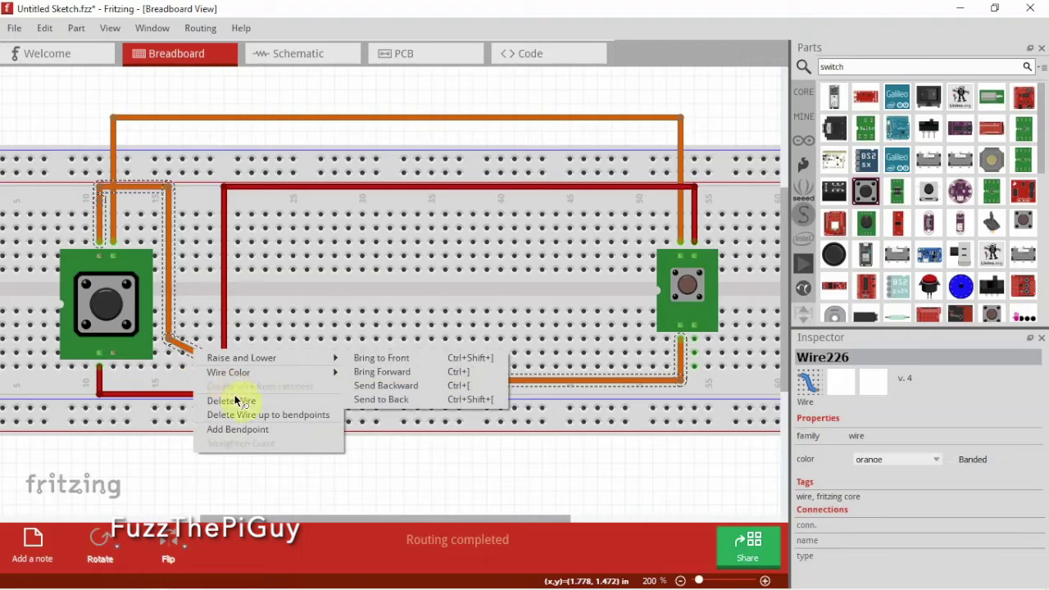
click(252, 430)
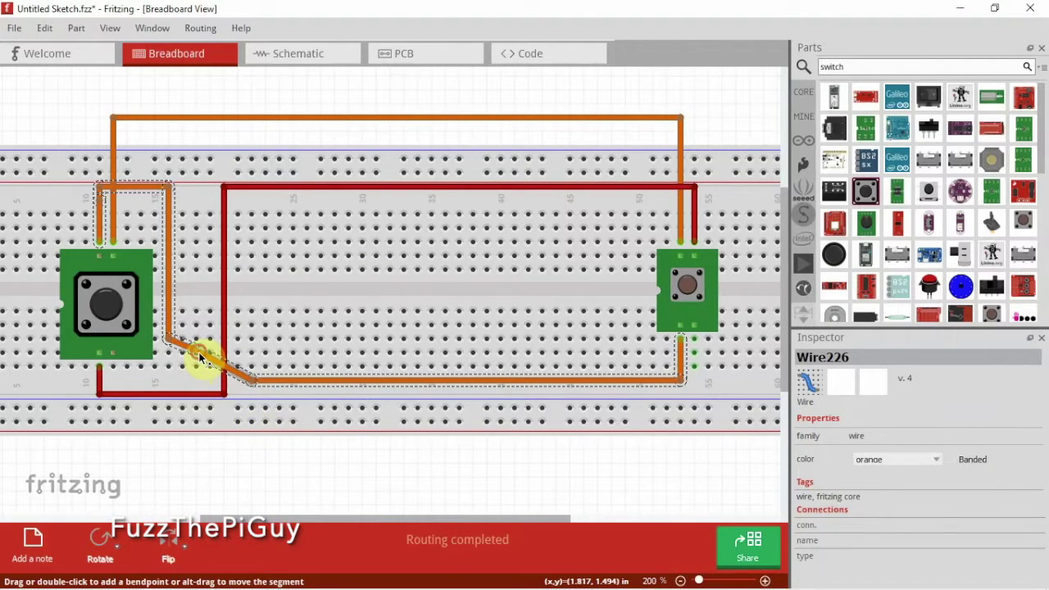
drag(201, 356, 235, 368)
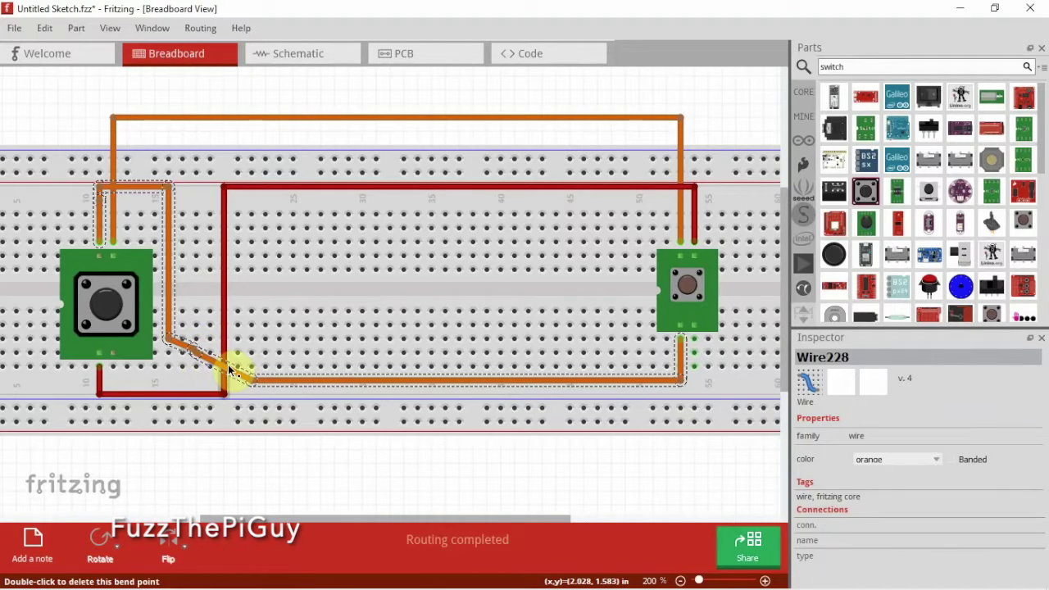
click(48, 28)
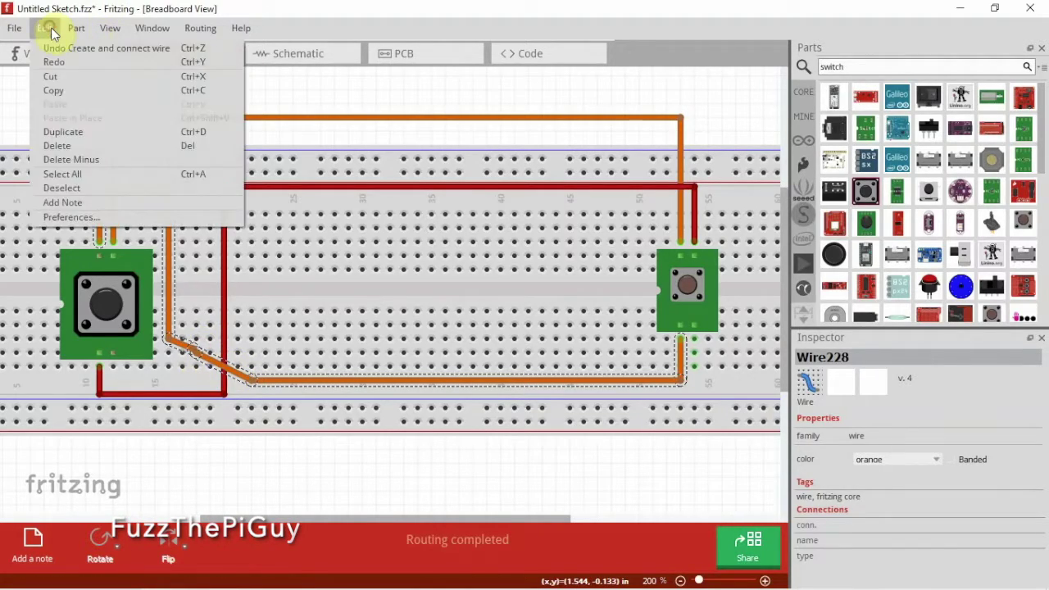
click(59, 47)
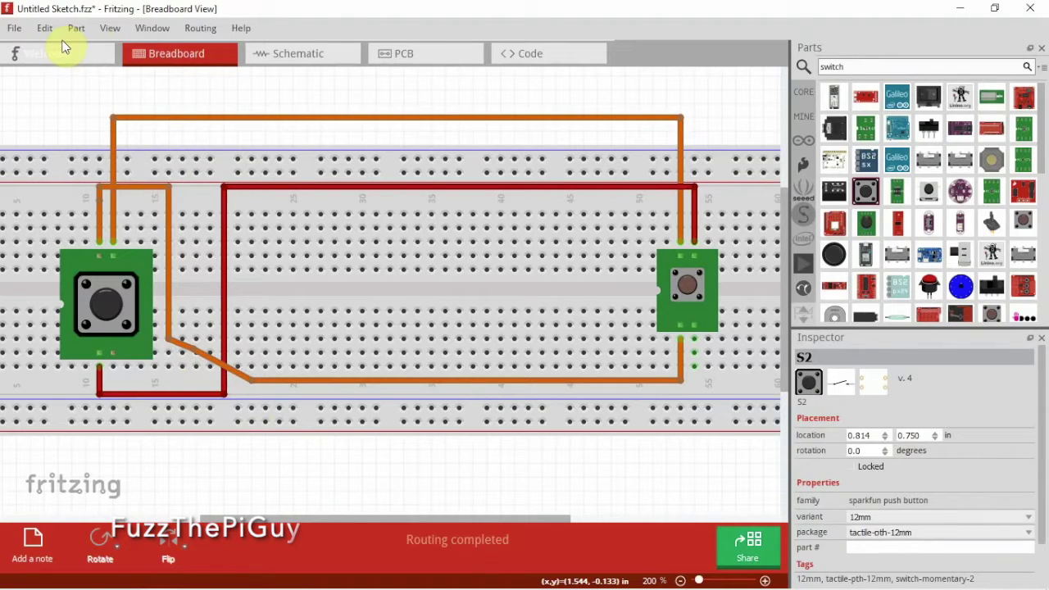
click(57, 25)
click(65, 48)
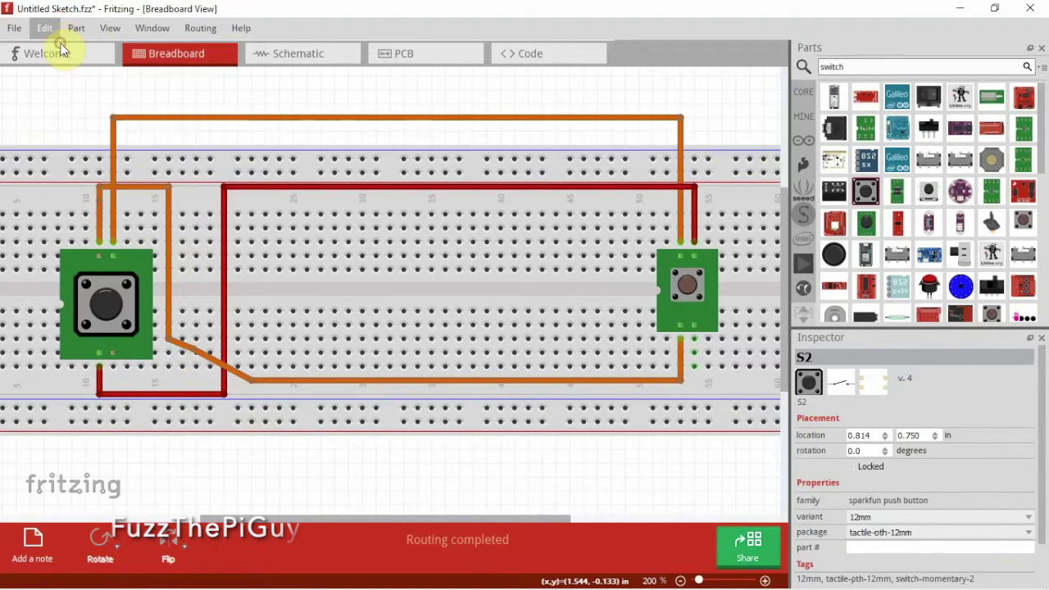
Step: Change the colour of the lower orange wire between the two buttons to green
click(285, 380)
right_click(285, 378)
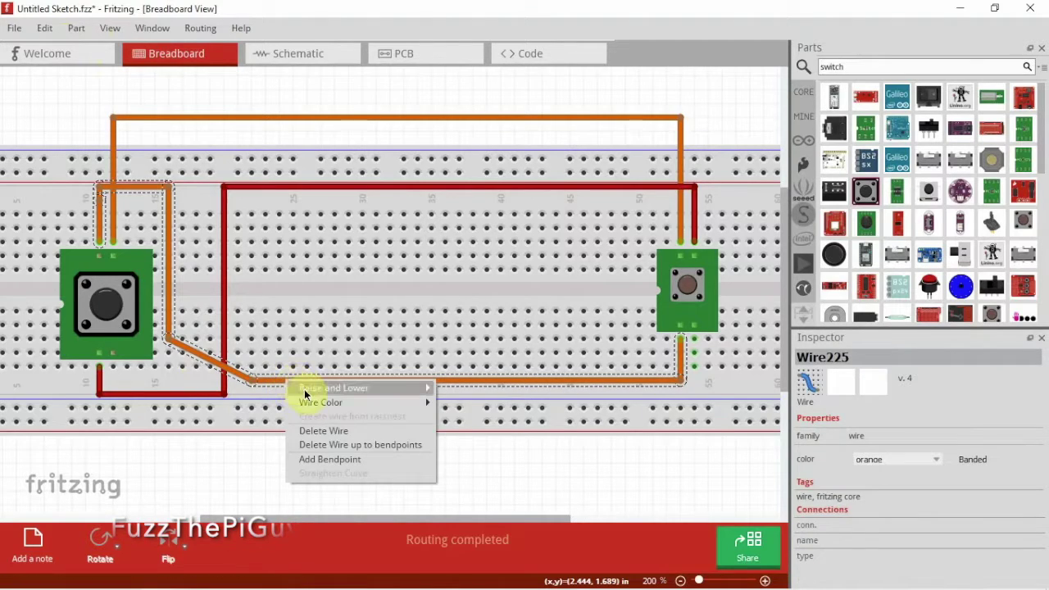
mouse_move(308, 403)
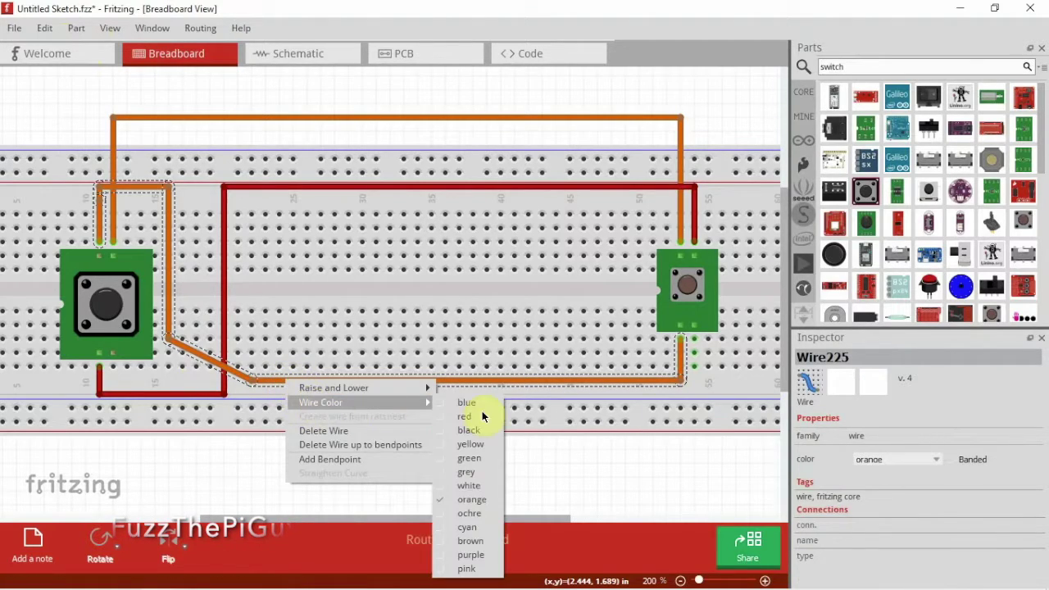
click(481, 467)
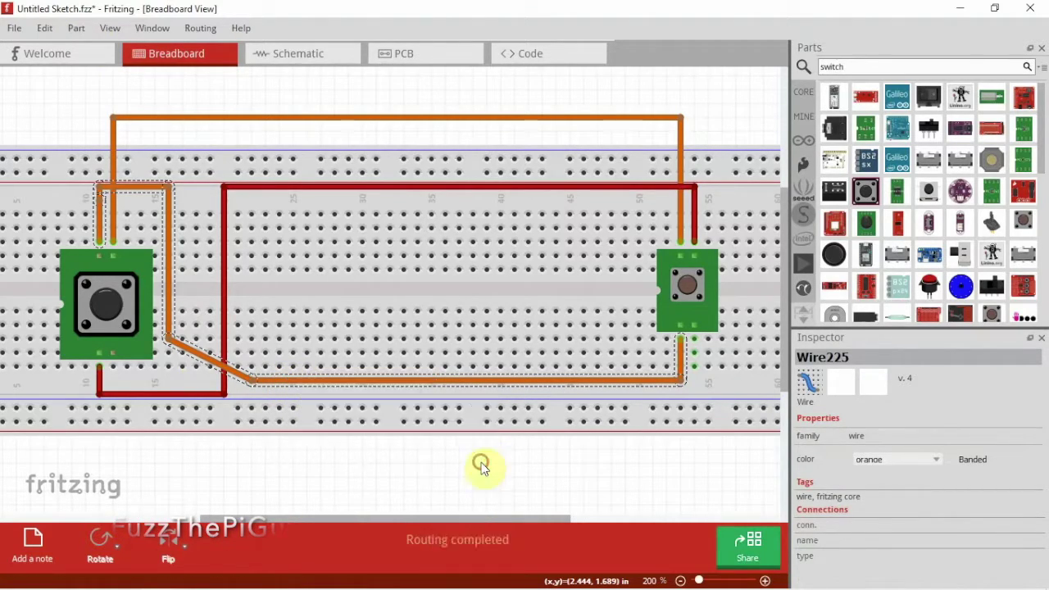
Step: Send the green wire to the back of the stacking order where it crosses the red wire
right_click(220, 366)
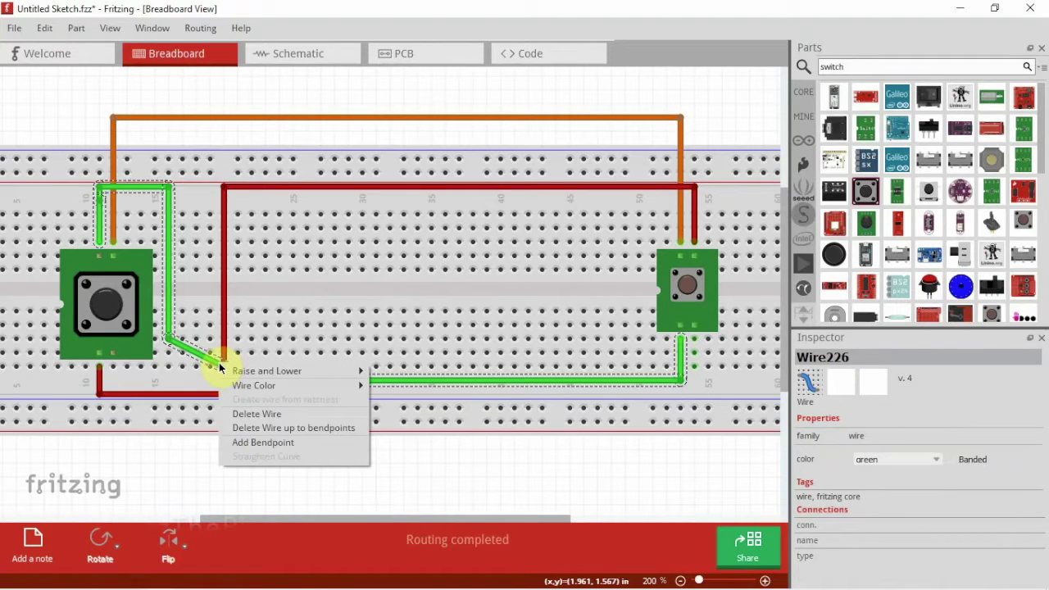
mouse_move(251, 373)
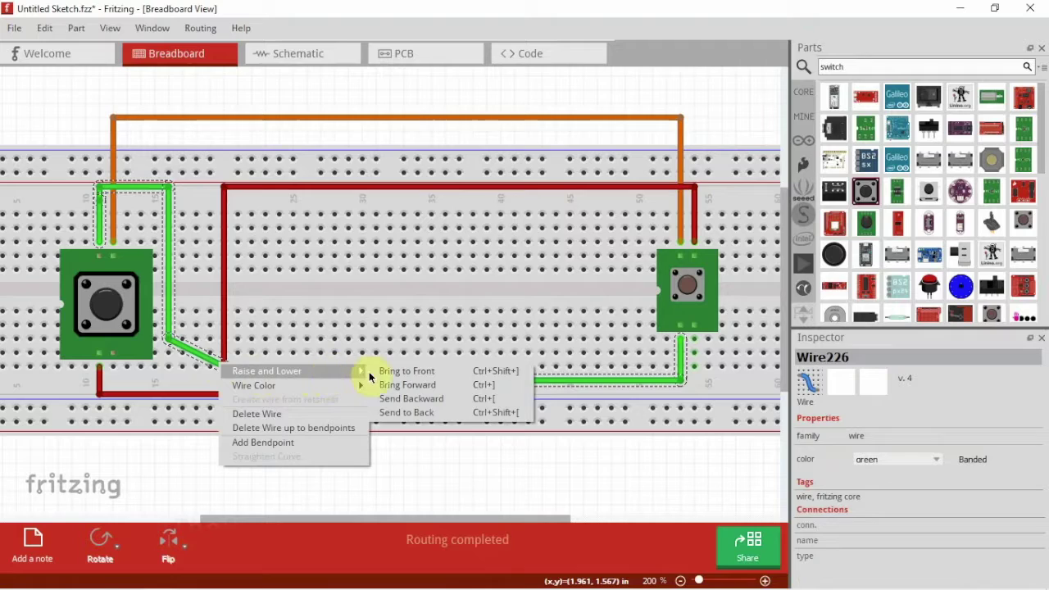
click(430, 413)
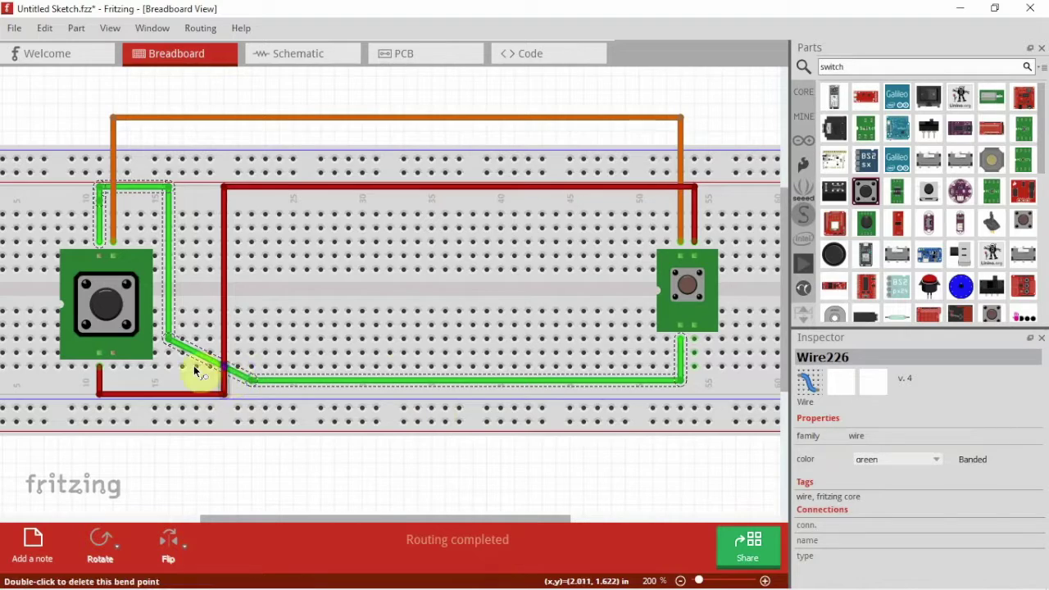
Step: Bring the green wire to the front of the stacking order, over the orange and red wires it crosses
right_click(128, 191)
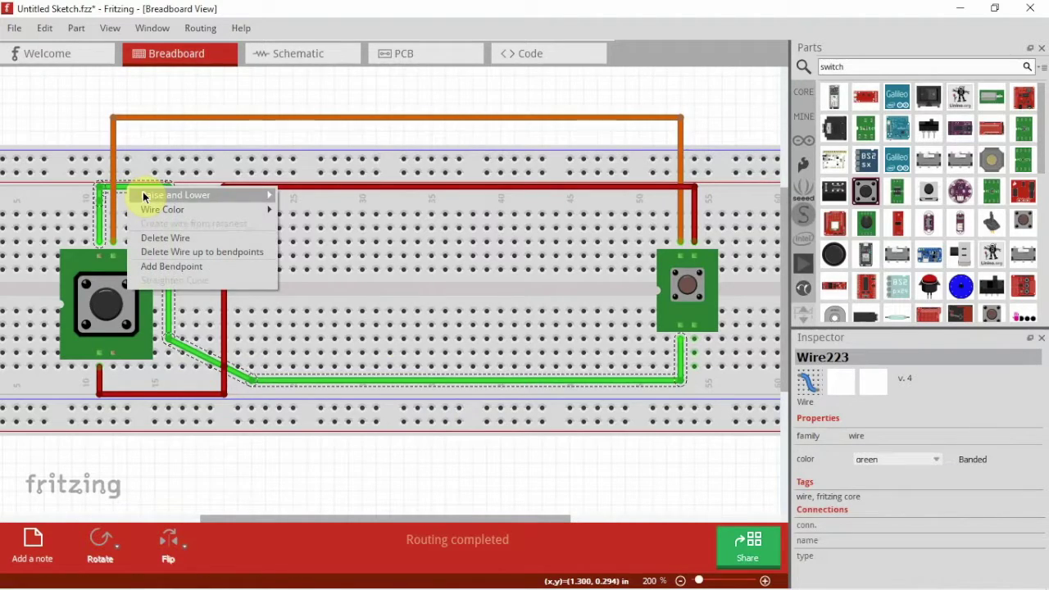
mouse_move(208, 197)
click(322, 195)
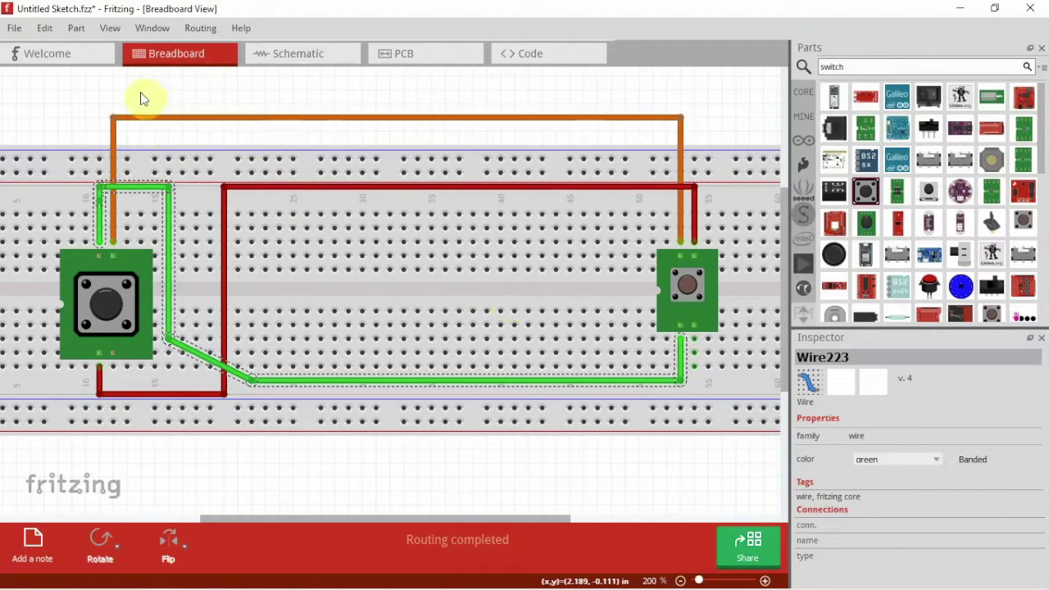
click(17, 31)
mouse_move(38, 193)
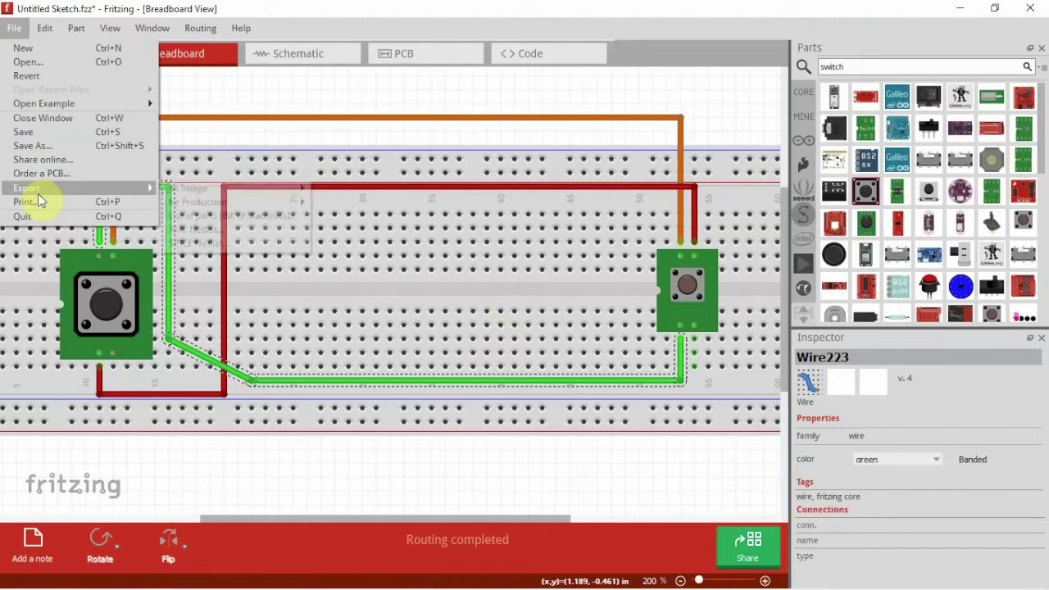
mouse_move(209, 187)
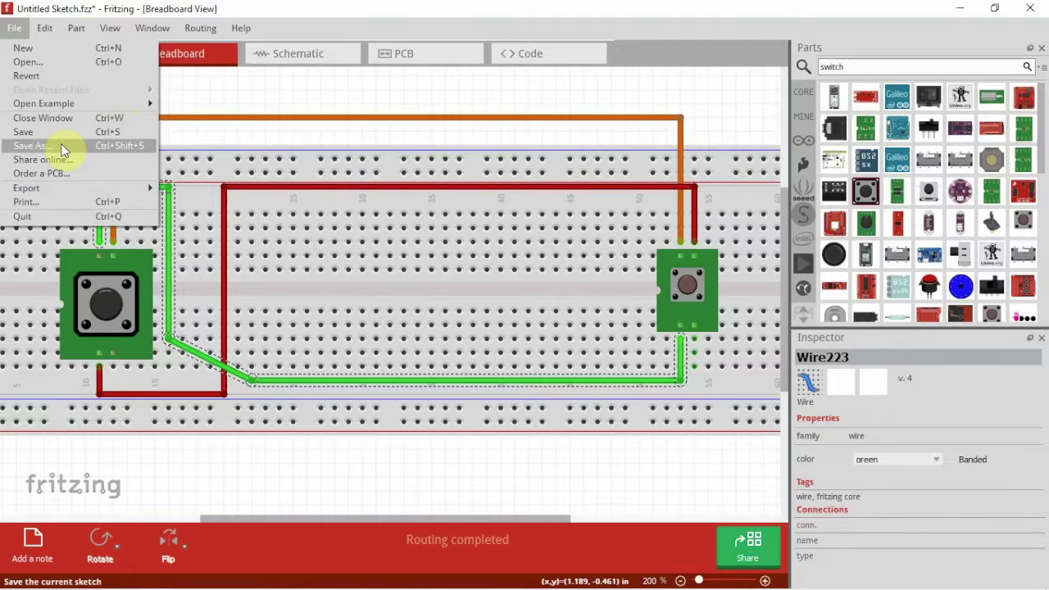
mouse_move(200, 28)
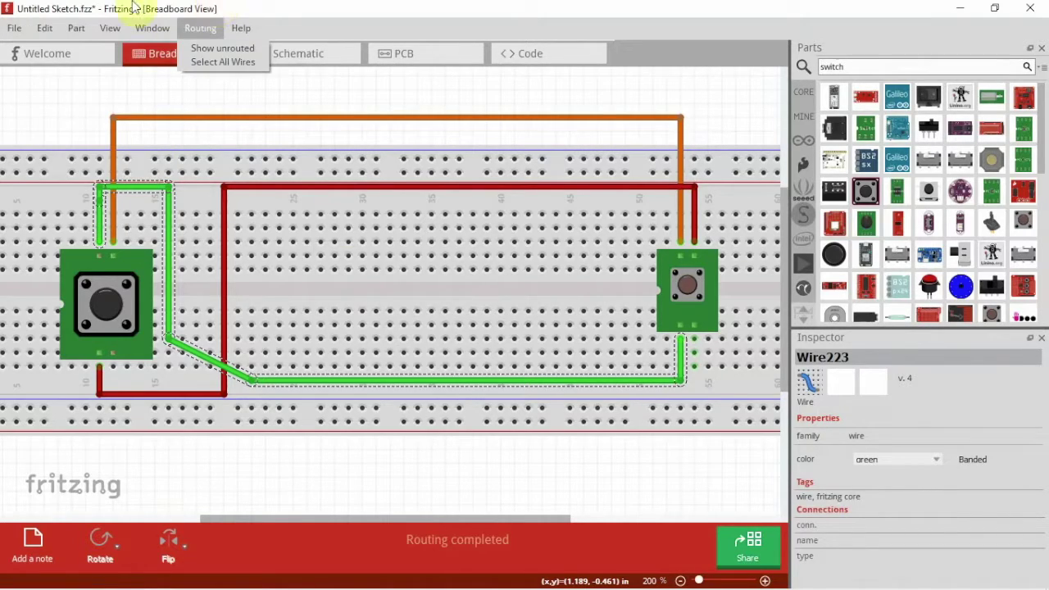
mouse_move(241, 28)
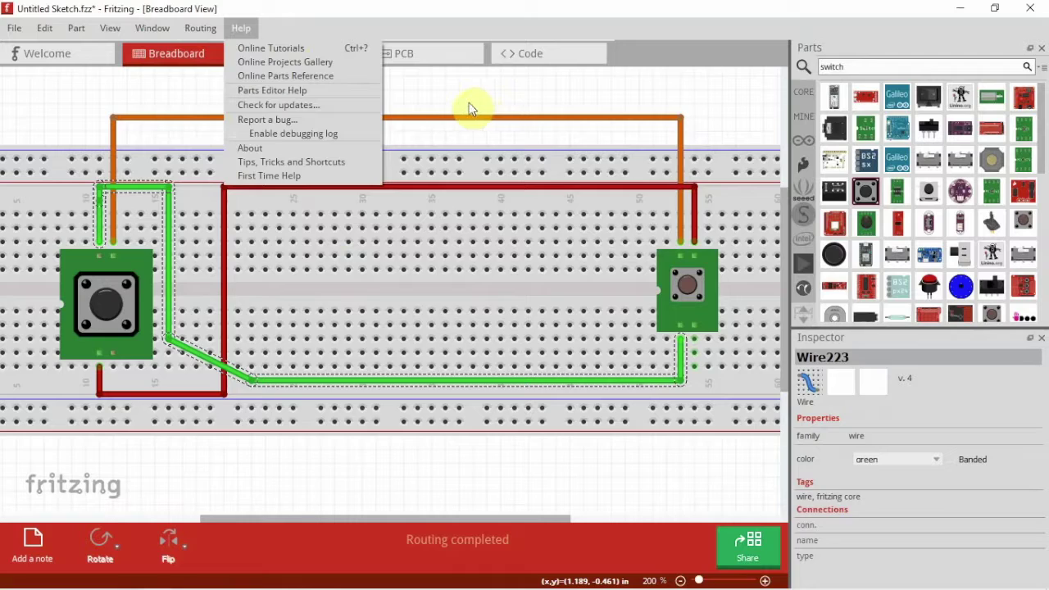
click(540, 10)
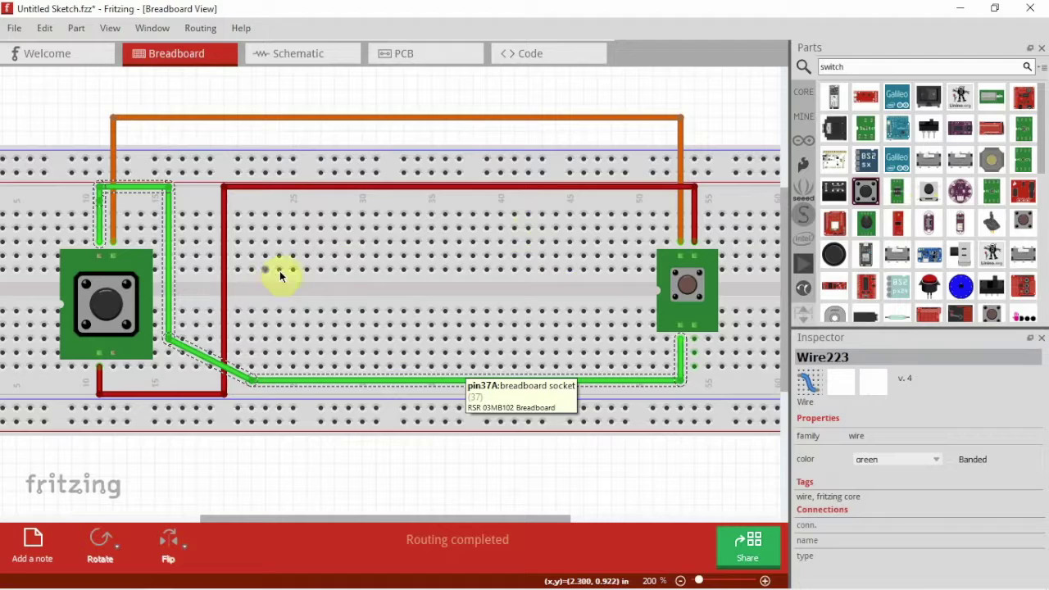
Step: Look through the Schematic, PCB, Code and Welcome views of the sketch and return to the Breadboard view
click(293, 58)
click(416, 59)
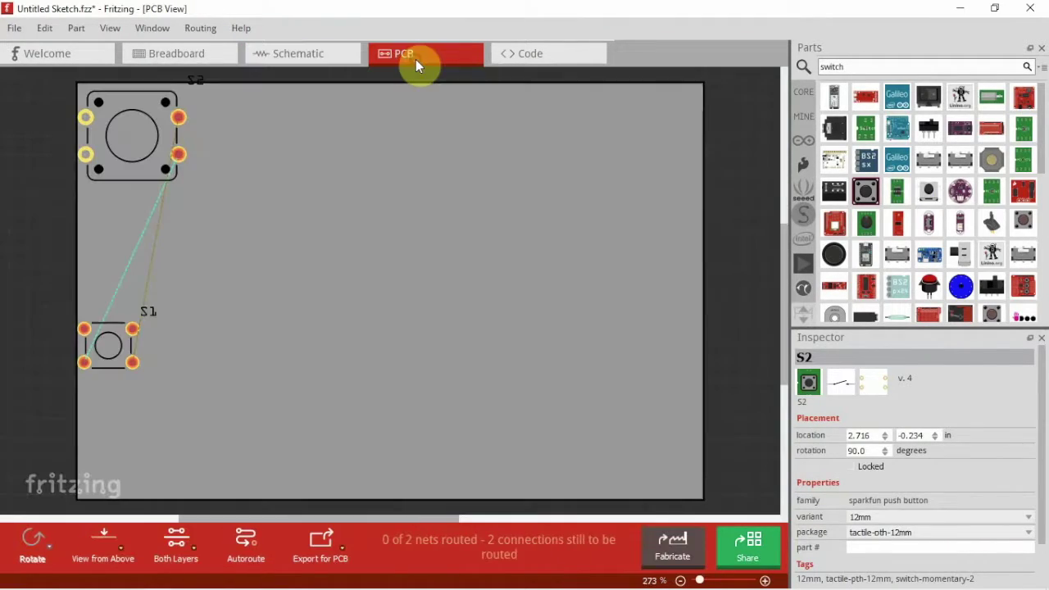
click(518, 59)
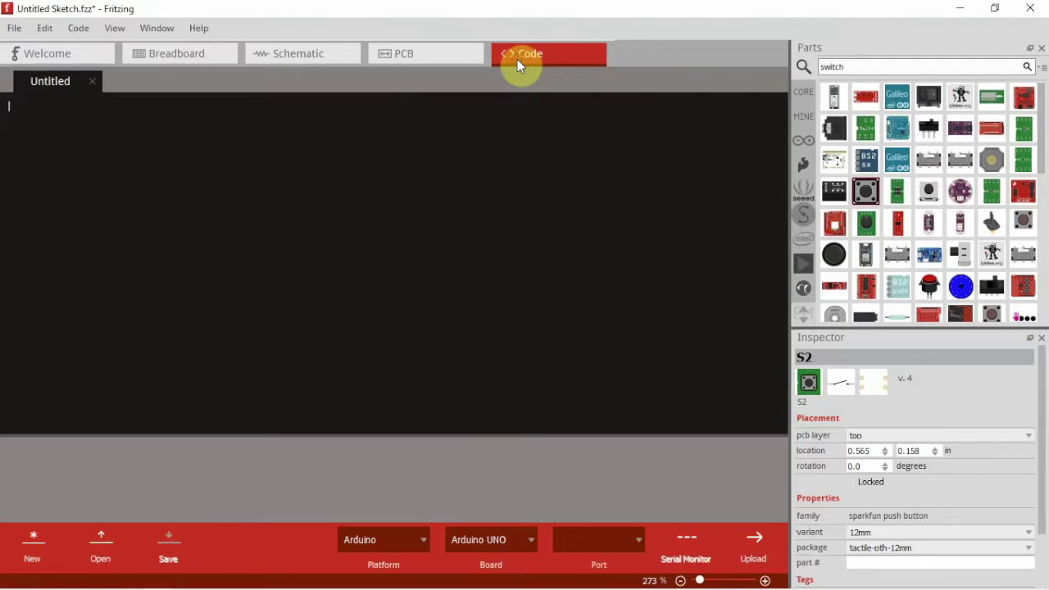
click(67, 51)
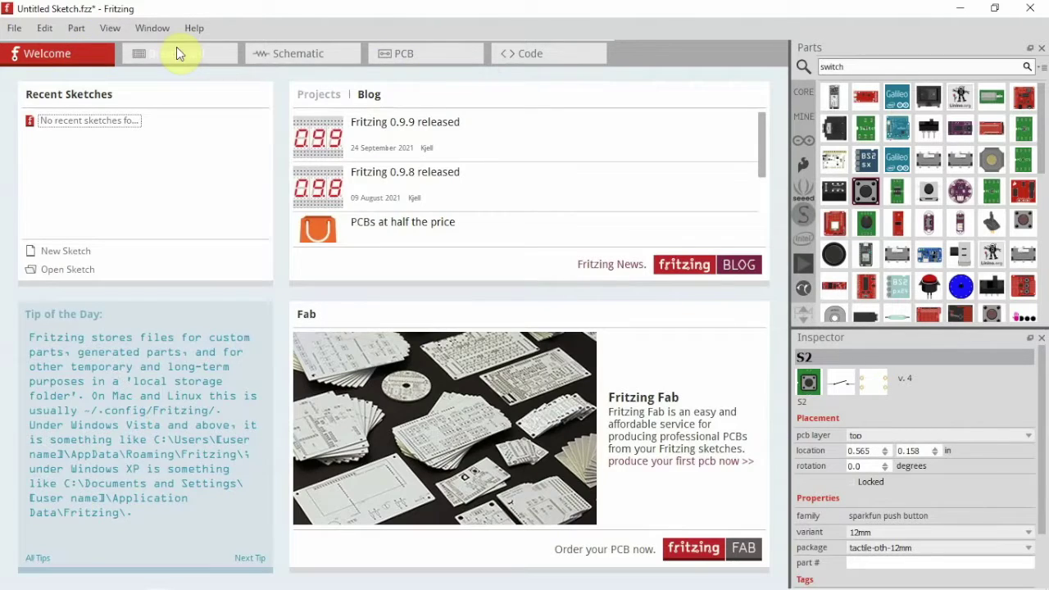
click(177, 51)
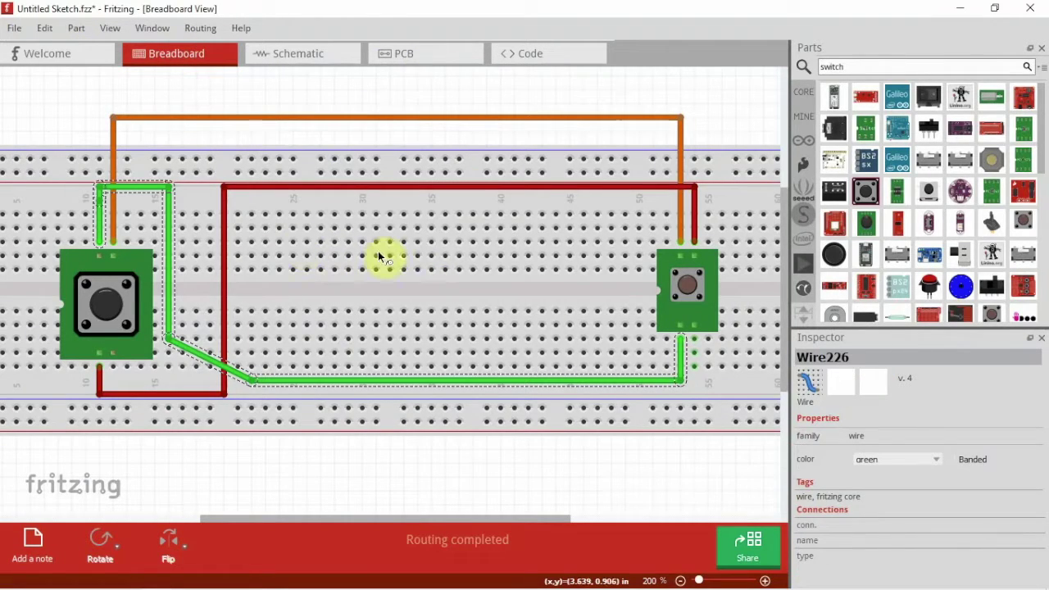